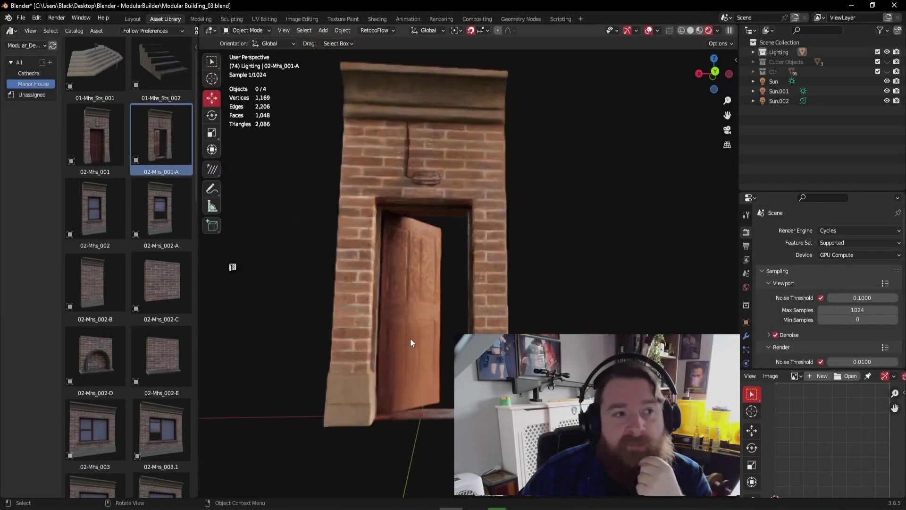
- Add the 02-Mhs_003.1 window wall from the Manor House assets directly beside the open-door wall
scroll(410, 338, "down", 3)
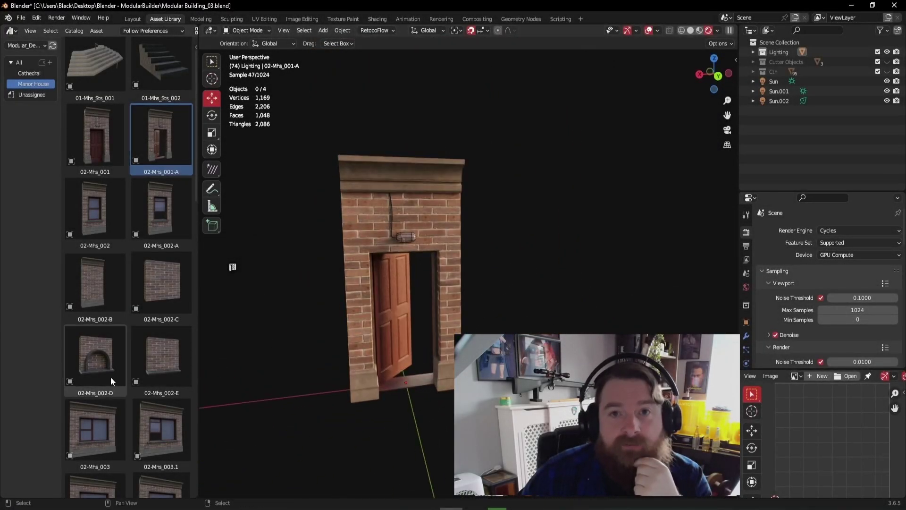
scroll(152, 208, "down", 2)
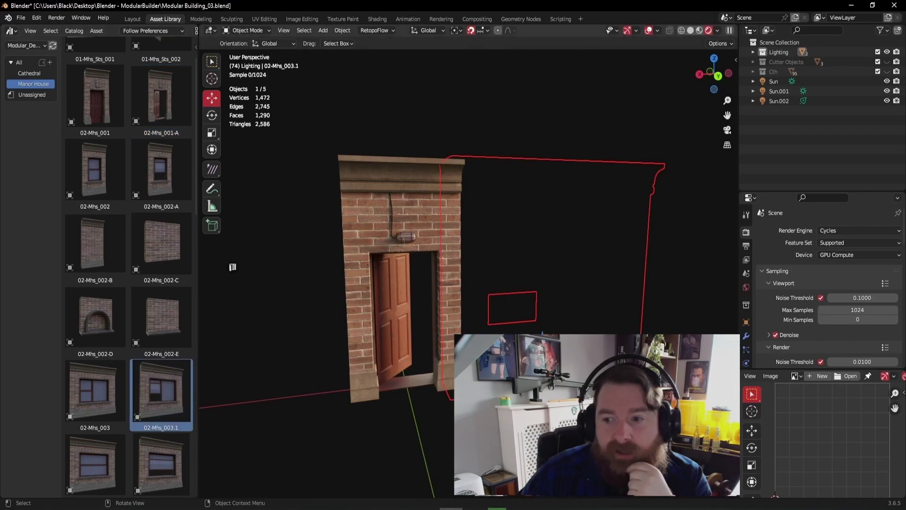
left_click_drag(555, 388, 546, 377)
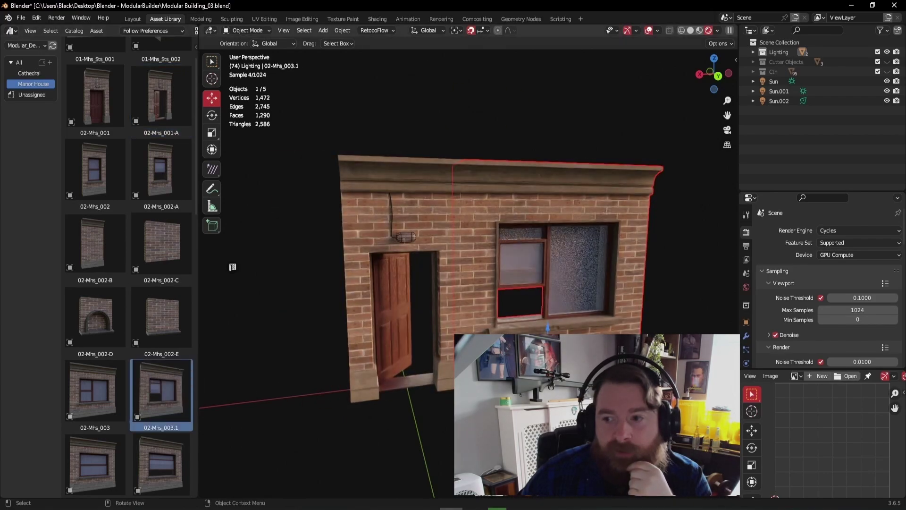
left_click(573, 427)
middle_click_drag(574, 427, 584, 410)
- Add the Roof asset on top of the walls and slide the door and window walls sideways together beneath it
scroll(170, 389, "down", 6)
scroll(169, 388, "down", 20)
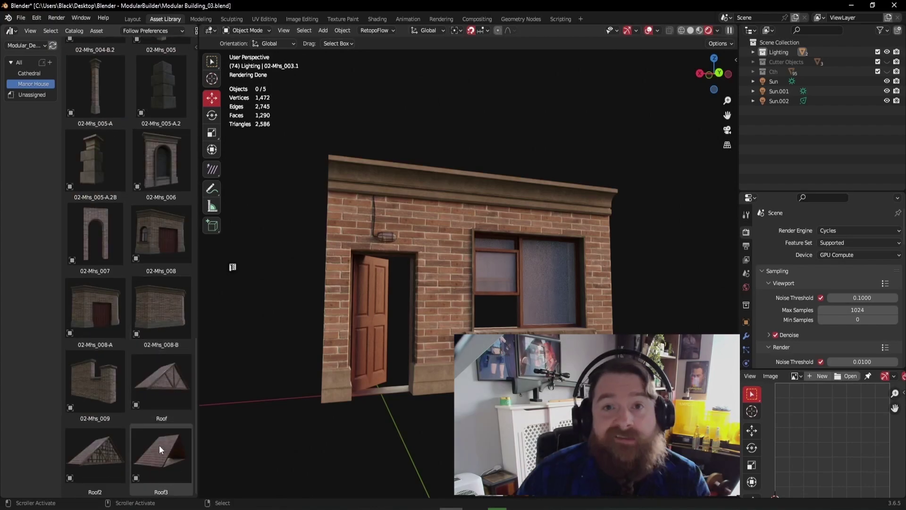
left_click_drag(405, 417, 446, 405)
scroll(438, 395, "down", 3)
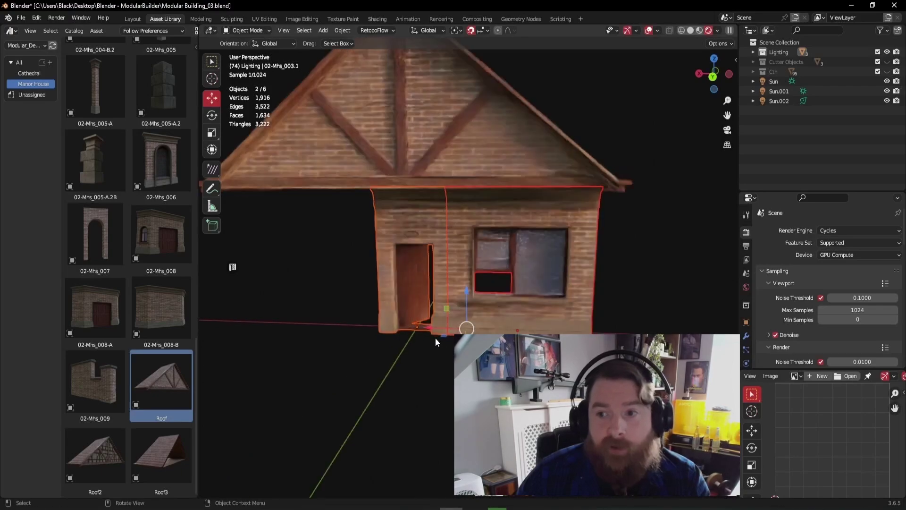
left_click_drag(427, 330, 356, 326)
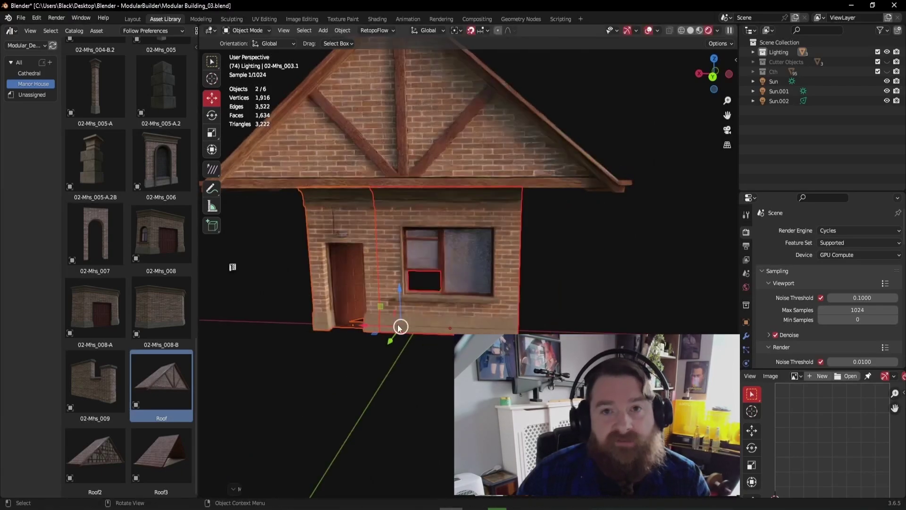
middle_click_drag(352, 325, 326, 299)
- Add the 02-Mhs_004 corner piece and fit it against the free end of the window wall
scroll(112, 263, "up", 10)
scroll(112, 265, "up", 2)
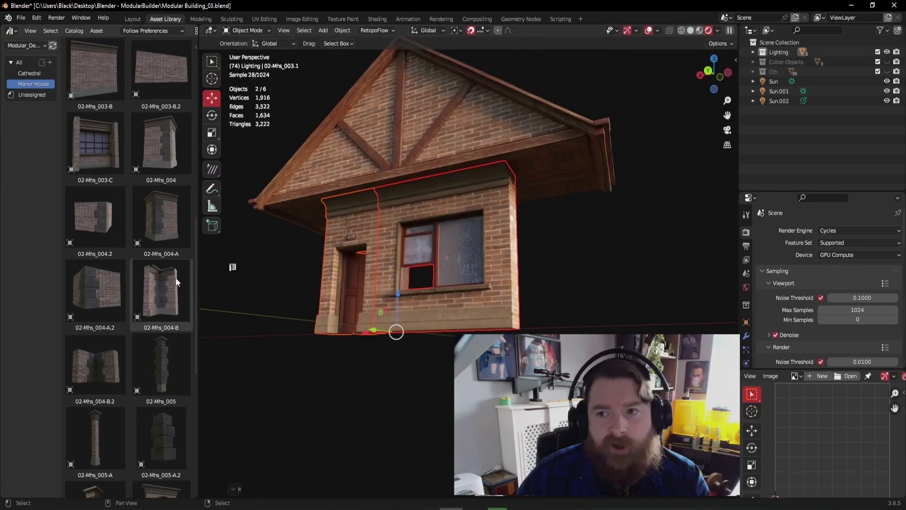
left_click(165, 144)
left_click_drag(563, 334, 560, 334)
middle_click_drag(559, 335, 543, 365)
key("alt+g")
left_click_drag(390, 347, 550, 396)
left_click(543, 424)
middle_click_drag(542, 425, 561, 412)
- Move the gabled roof sideways to line up with the extended front wall
middle_click_drag(368, 345, 494, 187)
left_click(495, 187)
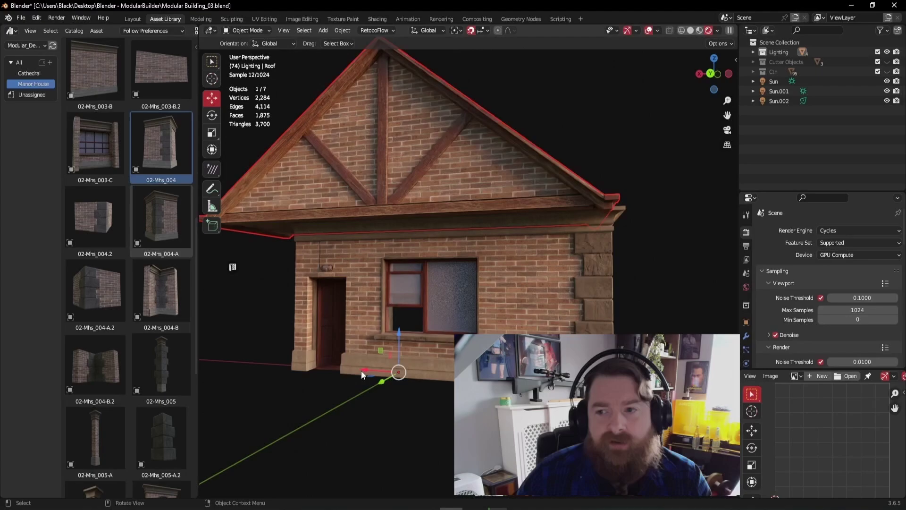
middle_click_drag(361, 369, 462, 361)
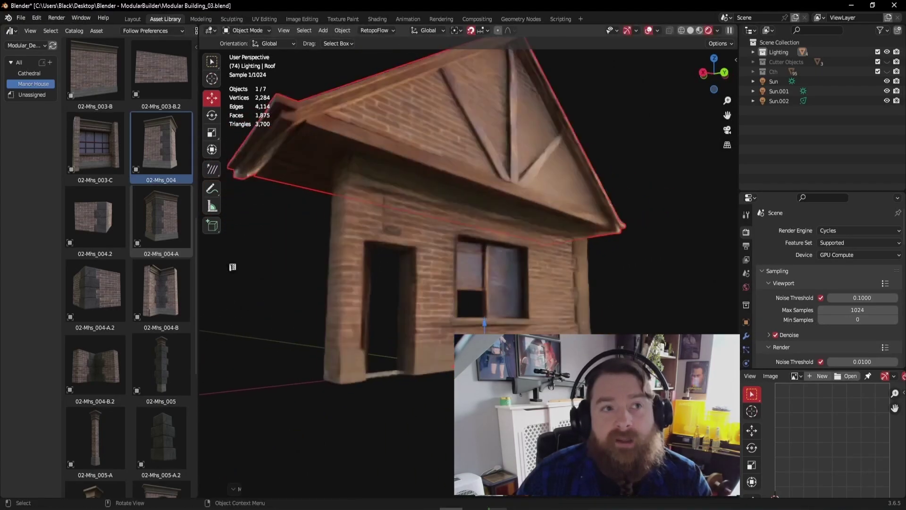
- Add the 02-Mhs_006 arched alcove to the facade and slide it along the wall towards the corner piece
scroll(132, 338, "down", 5)
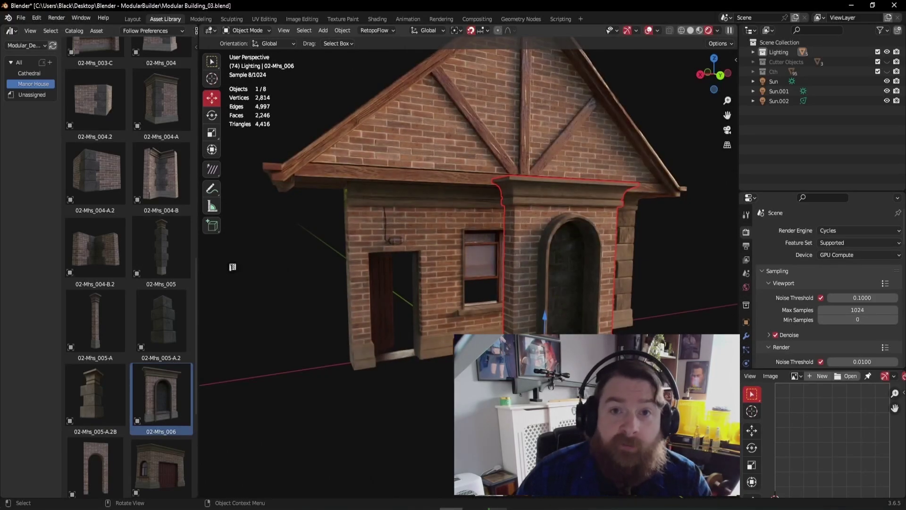
left_click_drag(509, 359, 477, 363)
middle_click_drag(514, 371, 486, 373)
left_click_drag(493, 352, 561, 351)
middle_click_drag(561, 352, 469, 353, "shift")
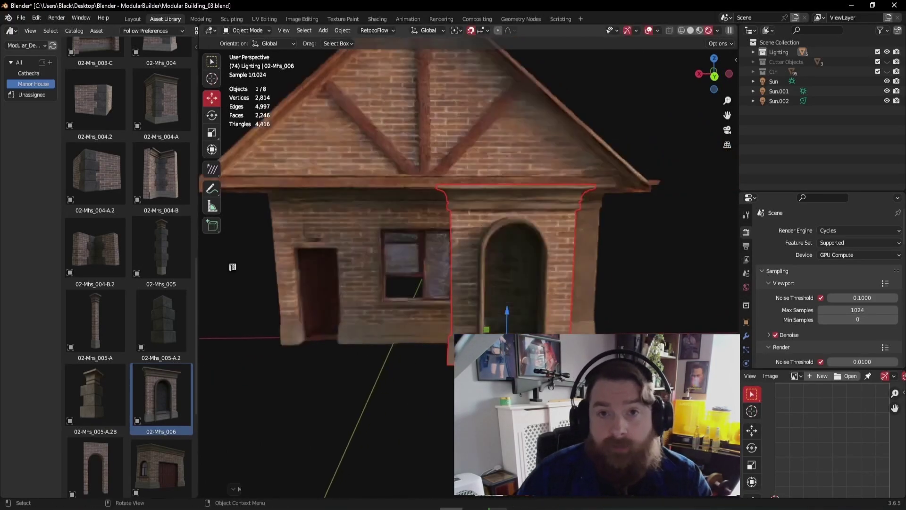
- Move the arched alcove along the Y axis to set it into the front wall
middle_click_drag(233, 267, 233, 267)
key("g")
key("y")
left_click(232, 267)
- Add the 02-Mhs_005 stone quoin at the door end of the facade and rotate it to fit the corner
scroll(232, 267, "up", 3)
middle_click_drag(371, 307, 370, 307)
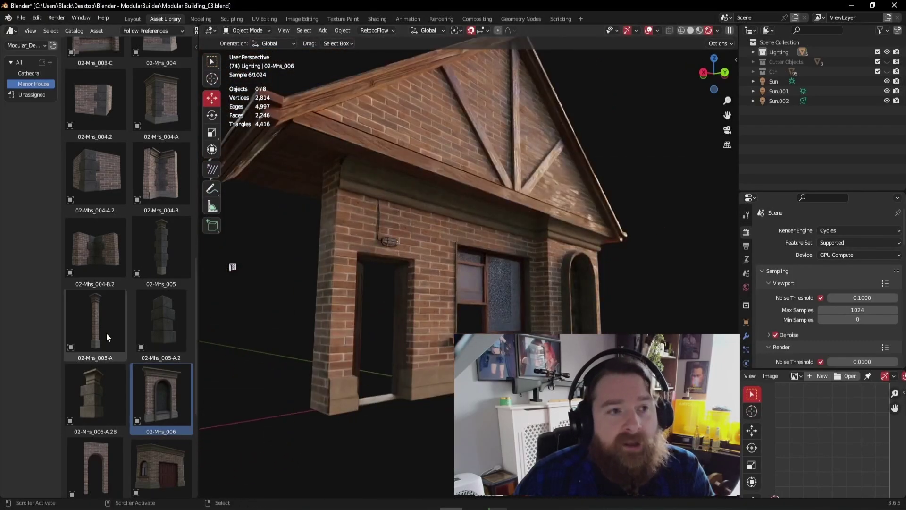
left_click_drag(160, 267, 303, 410)
key("q")
left_click(277, 410)
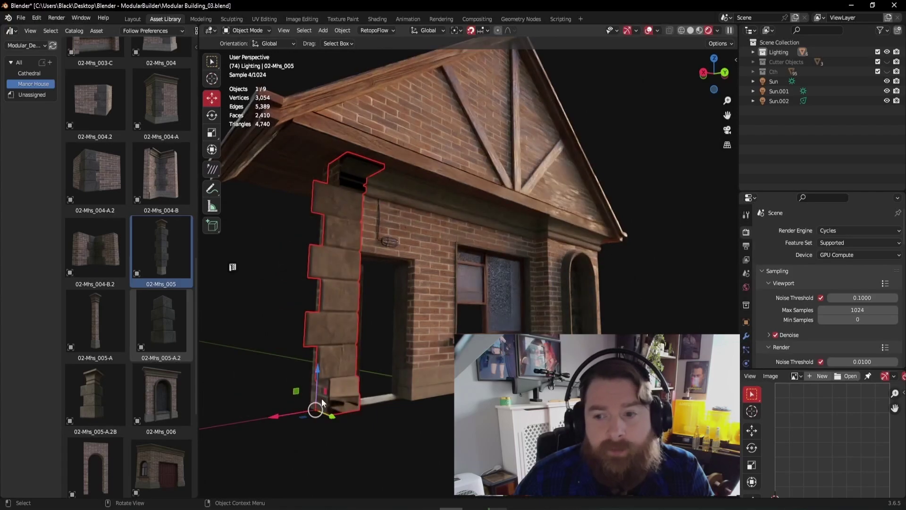
middle_click_drag(361, 409, 361, 410)
left_click_drag(343, 401, 231, 377)
middle_click_drag(377, 320, 554, 370)
- Look through the other Manor House wall, corner and column modules in the asset library
scroll(569, 370, "down", 3)
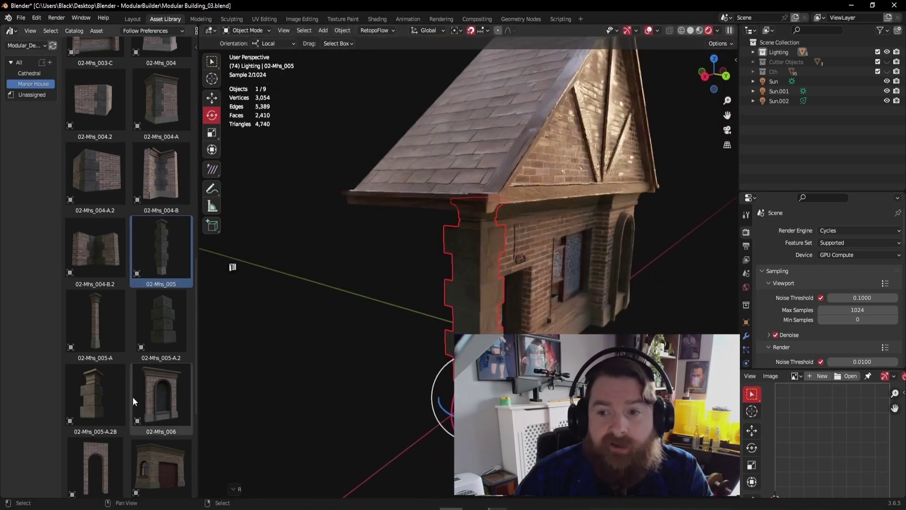
scroll(154, 402, "down", 3)
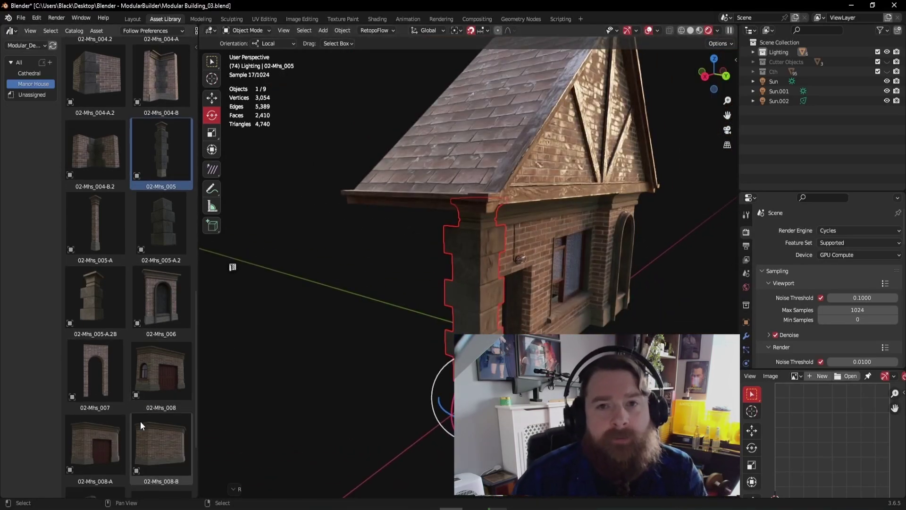
scroll(143, 438, "up", 4)
scroll(143, 439, "up", 15)
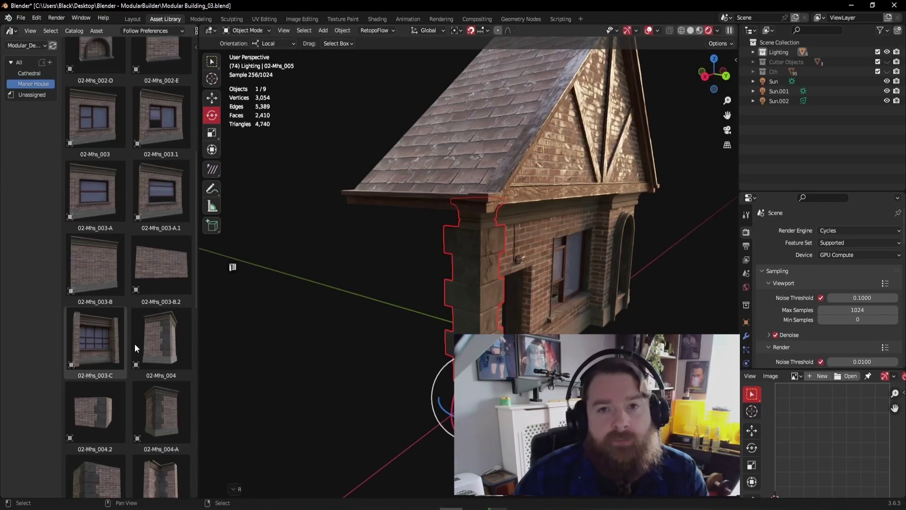
mouse_move(327, 372)
middle_mouse_down()
mouse_move(344, 373)
mouse_move(315, 370)
middle_mouse_up()
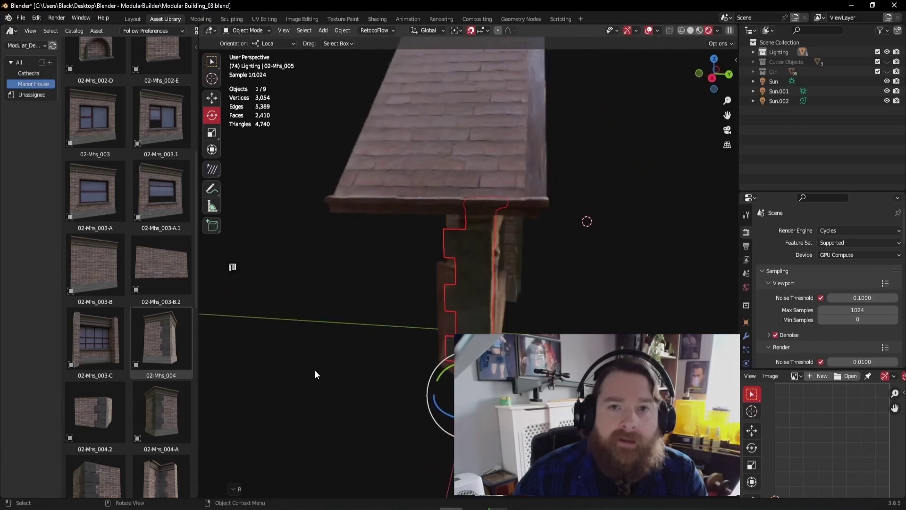
left_click_drag(338, 366, 340, 394)
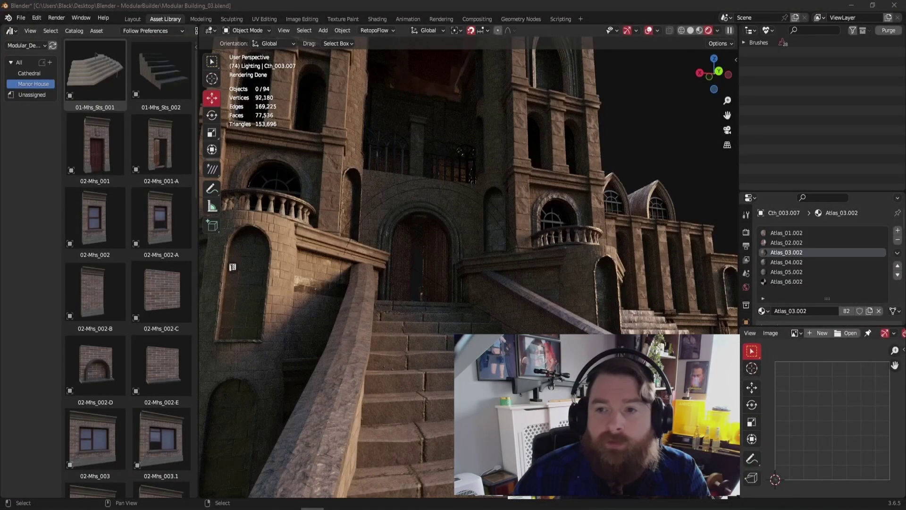
- Enable viewport denoising in the Cycles render settings for the cathedral scene
key("KP_3")
middle_click_drag(321, 375, 438, 298)
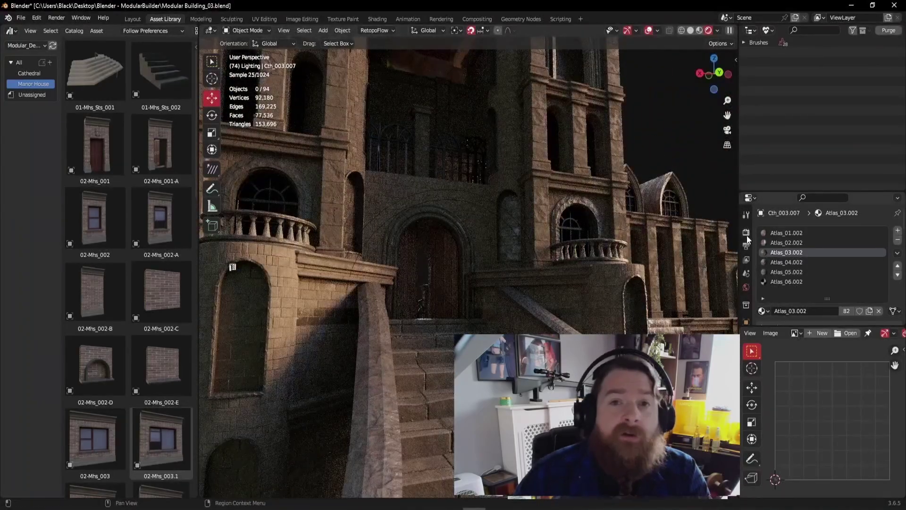
left_click(746, 233)
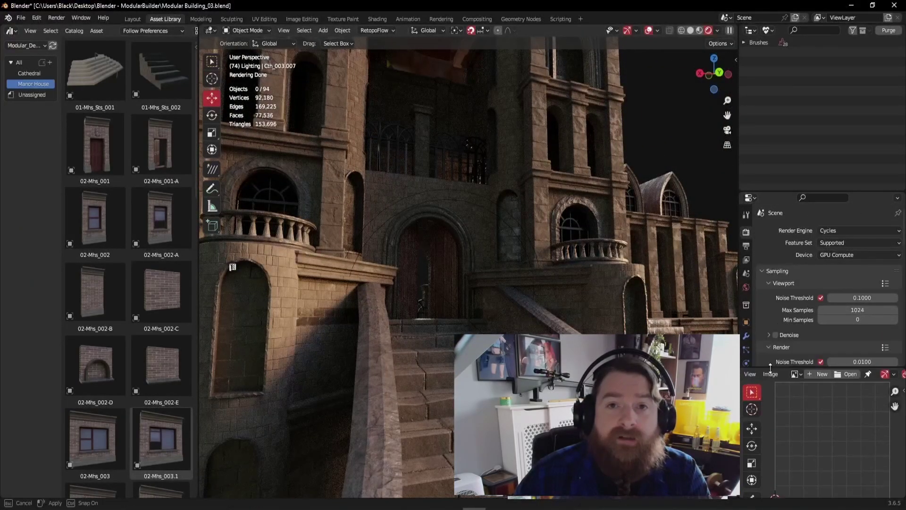
middle_click_drag(614, 306, 550, 270)
middle_click_drag(489, 289, 497, 278)
- Hide the Extras viewport overlay and deselect the light in front of the cathedral
left_click(536, 187)
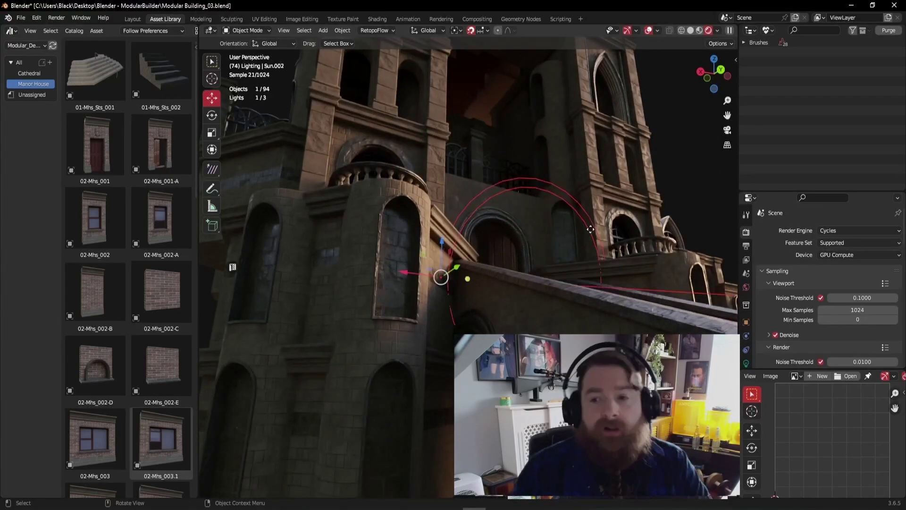
left_click(658, 30)
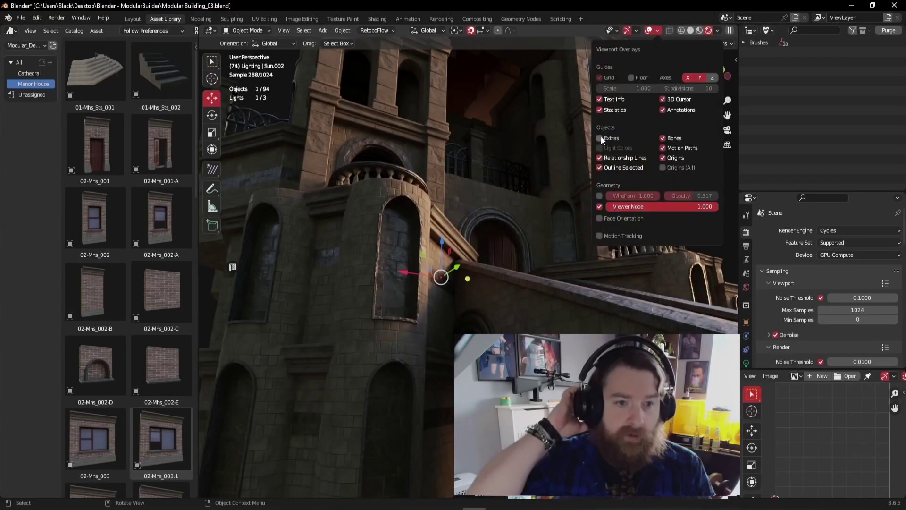
left_click(599, 138)
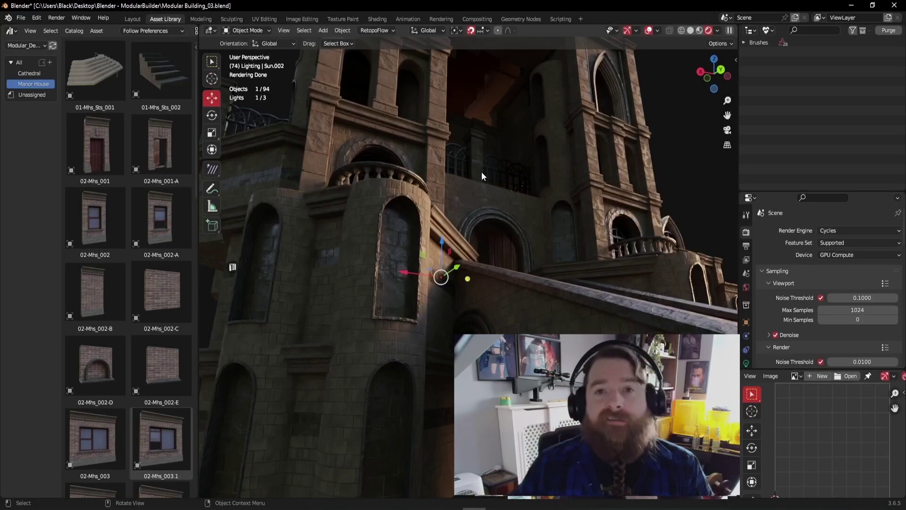
key("alt+a")
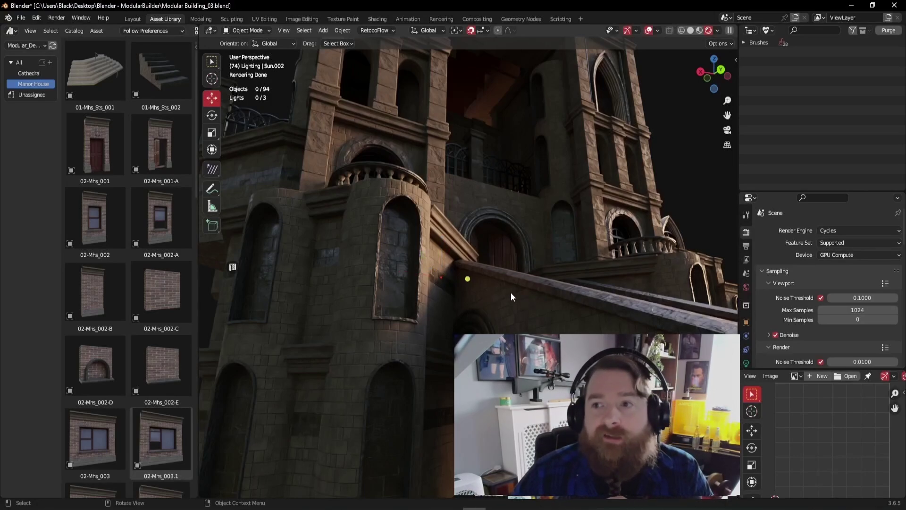
- Add the Cth_017 corner wall from the Cathedral assets on open ground beside the building and frame it in view
left_click(30, 74)
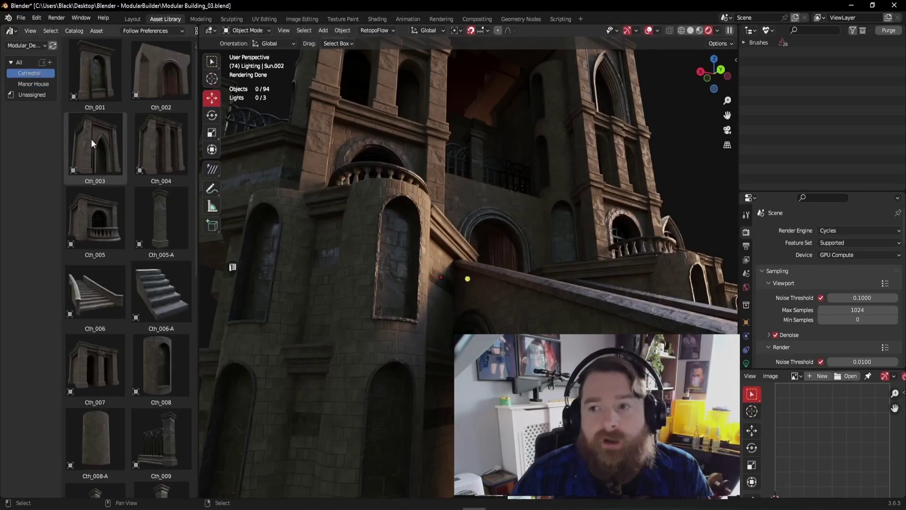
left_click_drag(197, 125, 190, 386)
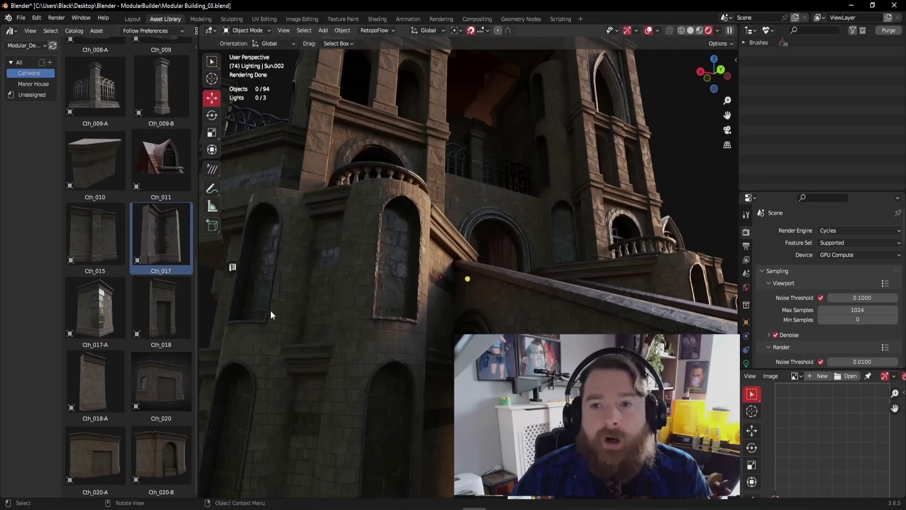
middle_click_drag(270, 310, 477, 326)
scroll(436, 283, "up", 3)
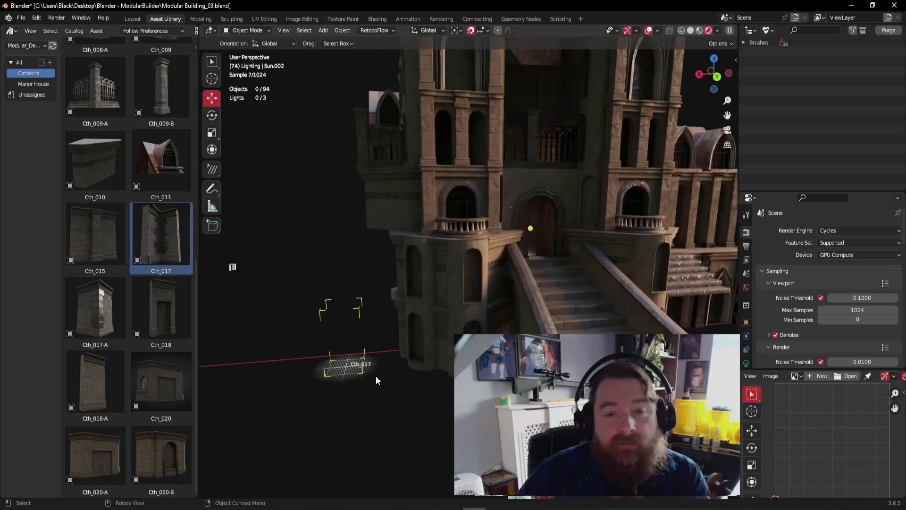
left_click(352, 329)
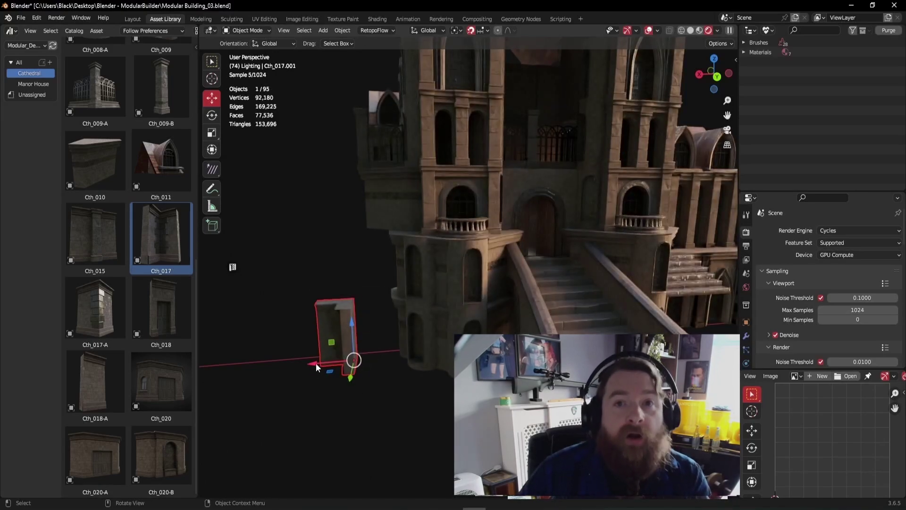
key("KP_Decimal")
mouse_move(453, 333)
middle_mouse_down()
mouse_move(475, 332)
mouse_move(465, 330)
middle_mouse_up()
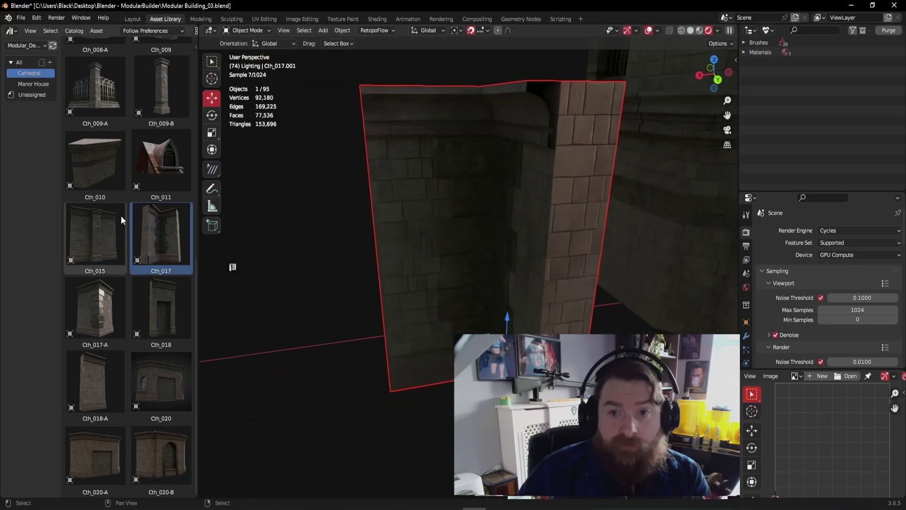
- Rotate the Cth_017 corner wall 90 degrees about its local Z axis and show the scene in Material Preview
left_click_drag(503, 369, 543, 350)
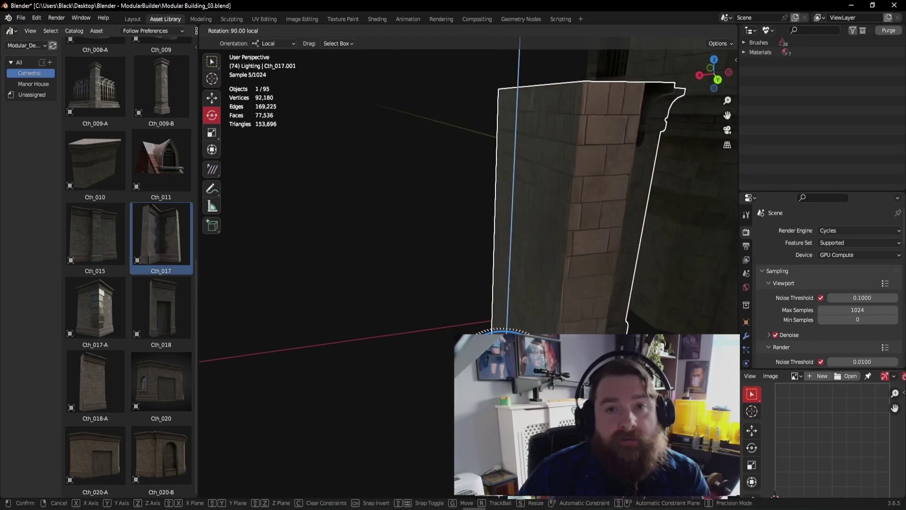
scroll(233, 267, "down", 3)
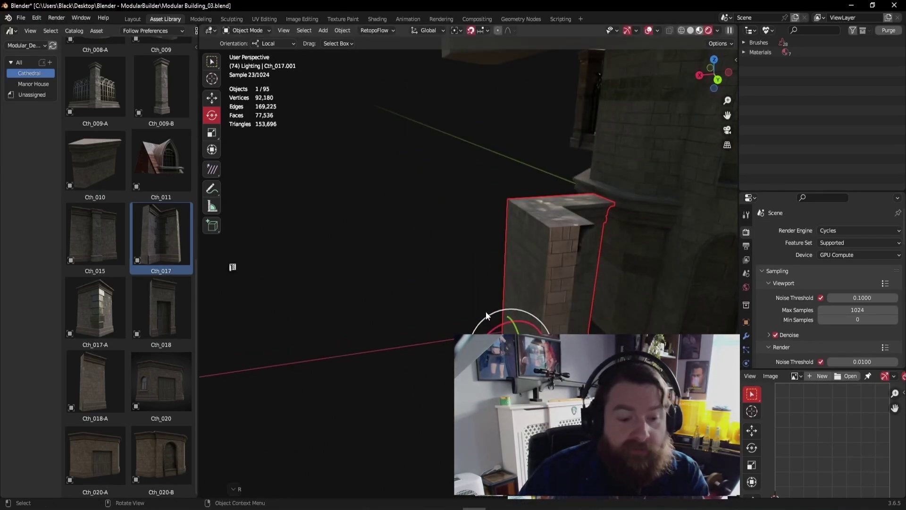
key("z")
middle_click_drag(521, 278, 428, 283, "shift")
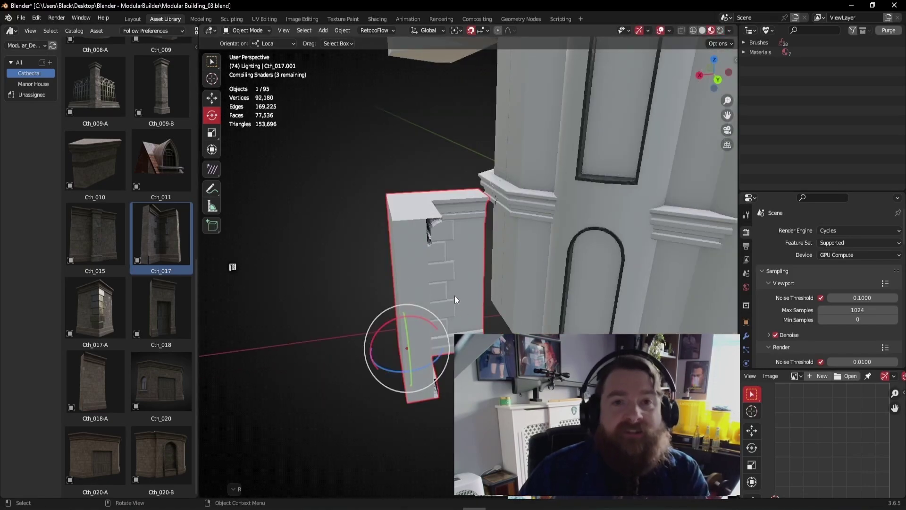
middle_click_drag(436, 291, 435, 328)
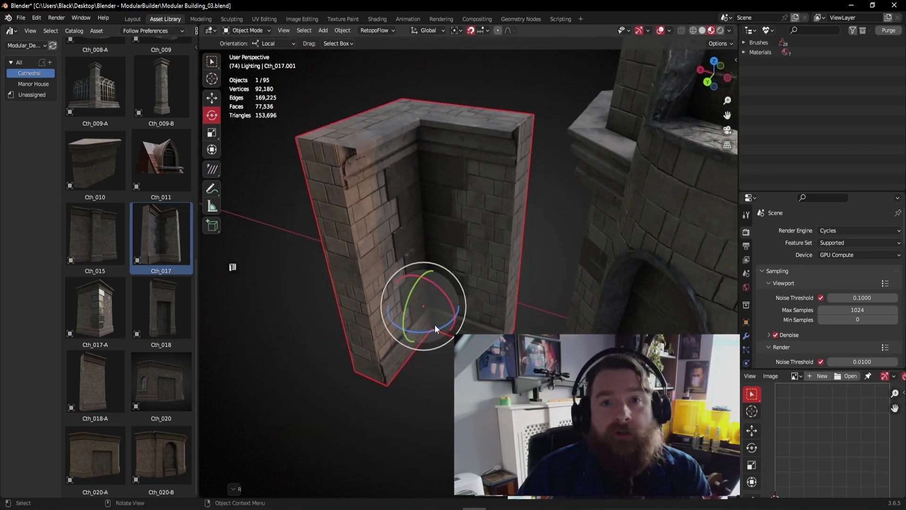
- Duplicate the Cth_017 corner wall and place the copy next to the original
key("shift+d")
right_click(294, 325)
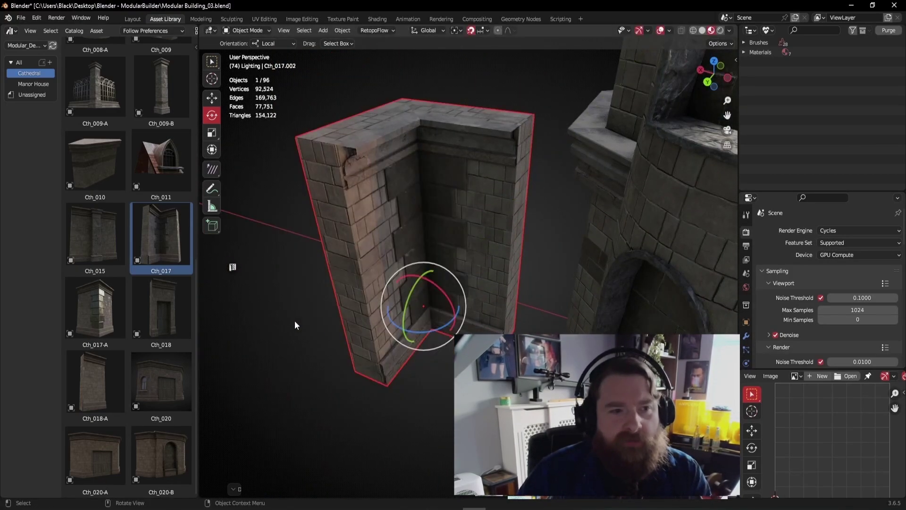
middle_click_drag(400, 322, 419, 271)
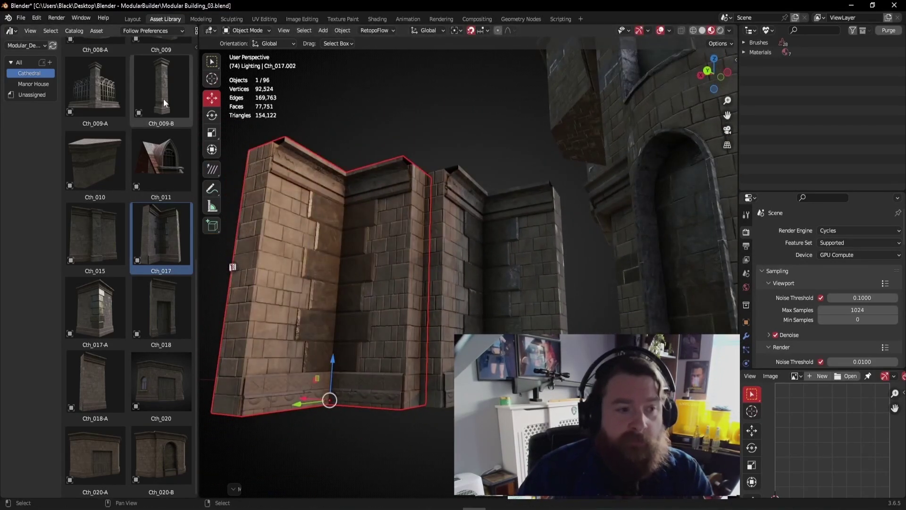
- Add the Cth_009-B pillar at the joint between the two Cth_017 corner walls and snap it to the grid
left_click_drag(425, 406, 425, 406)
middle_click_drag(425, 407, 446, 422)
left_click_drag(441, 344, 513, 259)
key("q")
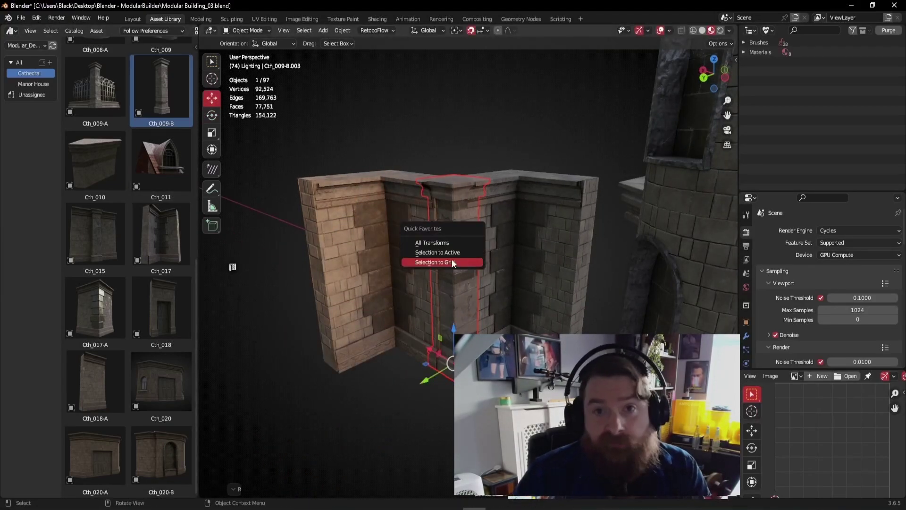
left_click(452, 260)
mouse_move(427, 378)
left_mouse_down()
mouse_move(383, 397)
mouse_move(430, 379)
left_mouse_up()
middle_click_drag(440, 380, 512, 221)
- Try to shift the Cth_017 corner wall relative to the Cth_009-B pillar
left_click_drag(485, 240, 445, 214)
left_click(364, 201)
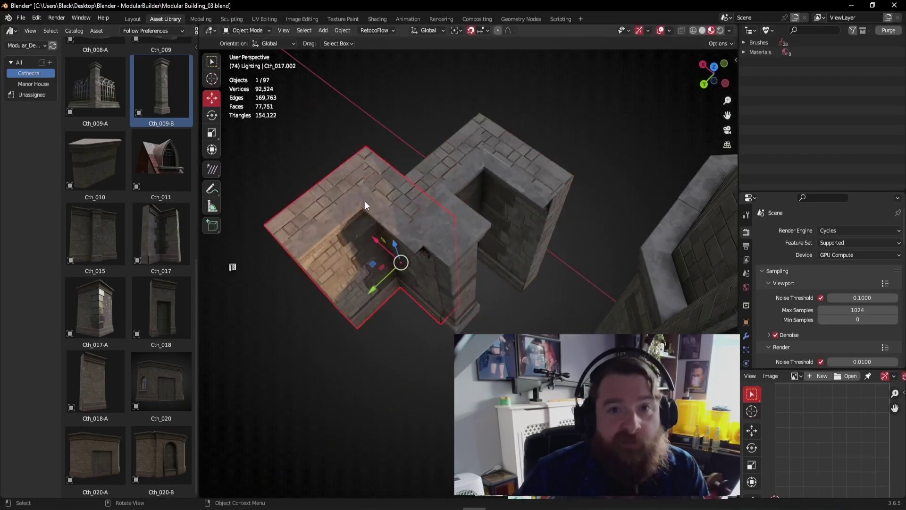
left_click_drag(379, 279, 409, 251)
middle_click_drag(409, 250, 619, 91)
key("ctrl+z")
key("ctrl+z")
key("ctrl+z")
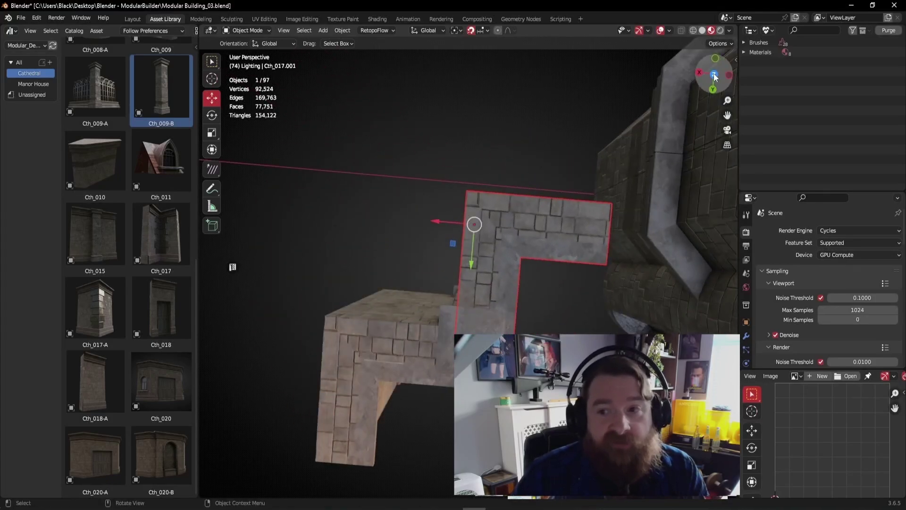
- In top view, move the Cth_009-B pillar -0.3 m in X and 0.3 m in Y onto the joint of the corner walls
left_click(714, 76)
middle_click_drag(564, 270, 478, 355, "shift")
left_click(436, 226)
middle_click_drag(436, 226, 444, 266, "shift")
left_click_drag(494, 250, 456, 202)
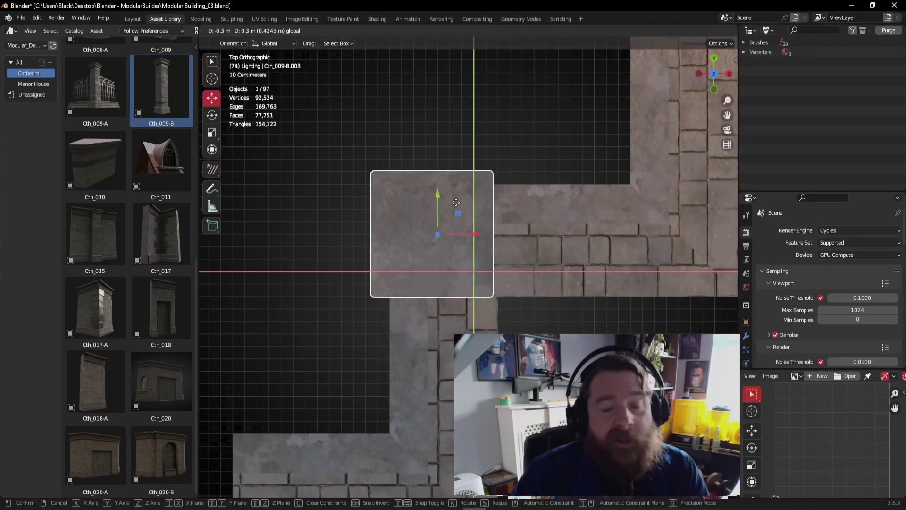
left_click(456, 202)
- Select the pillar and both corner walls, then deselect them and examine the assembled section from several angles
middle_click_drag(456, 202, 413, 186)
left_click(412, 186)
left_click(467, 239, "shift")
left_click(505, 240, "shift")
scroll(349, 254, "down", 4)
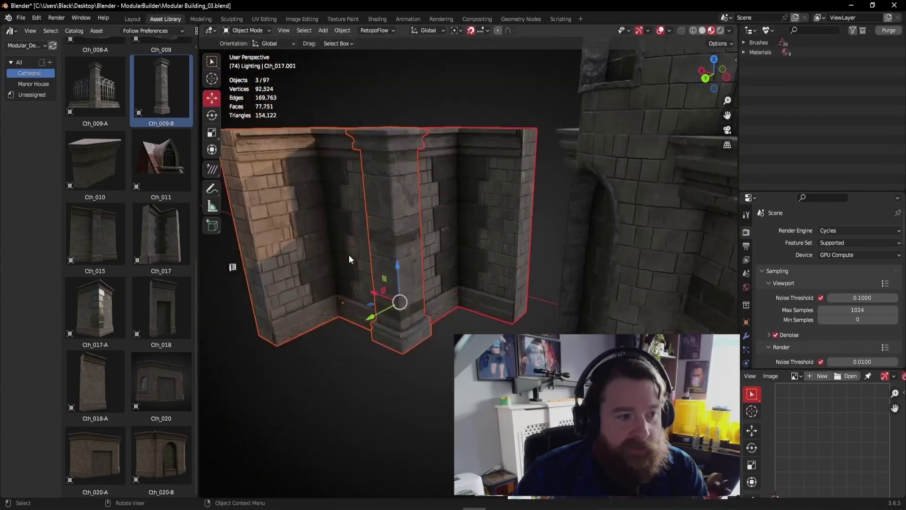
middle_click_drag(349, 255, 401, 140)
left_click(432, 99)
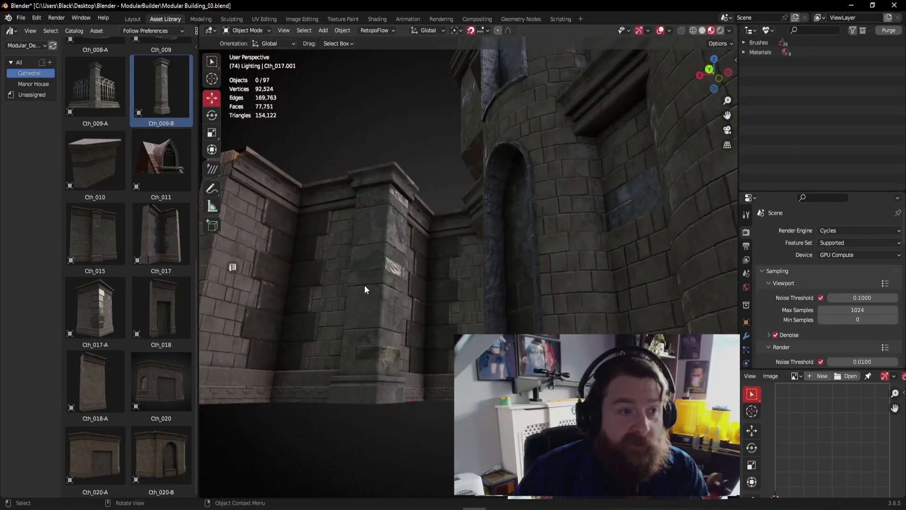
middle_click_drag(364, 285, 436, 330)
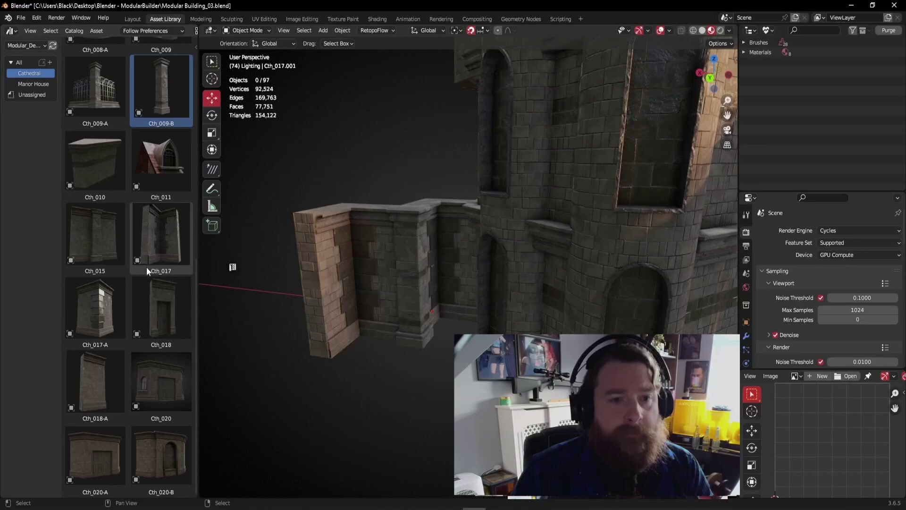
- Add the Cth_020 wall with door and windows from the Cathedral assets beside the free end of the corner walls
scroll(115, 409, "up", 5)
scroll(106, 413, "down", 5)
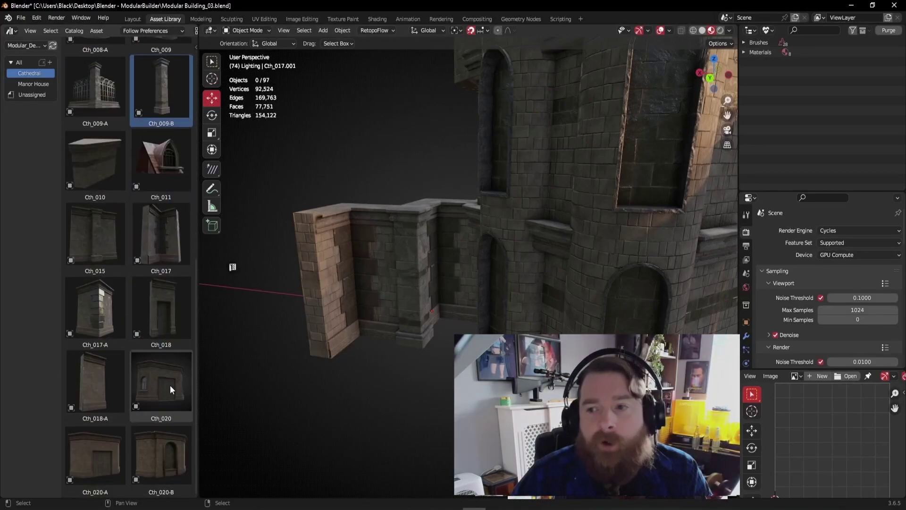
middle_click_drag(255, 363, 297, 365, "shift")
left_click_drag(352, 345, 352, 345)
middle_click_drag(310, 367, 386, 341)
- Rotate the Cth_020 wall to face outward, move it flush against the end of the corner wall and deselect it
left_click(212, 115)
middle_click_drag(460, 288, 431, 300)
left_click_drag(428, 299, 469, 300)
left_click(210, 101)
left_click_drag(390, 283, 278, 278)
left_click(338, 300)
middle_click_drag(278, 277, 313, 282)
left_click_drag(312, 282, 352, 285)
left_click(465, 360)
middle_click_drag(465, 359, 423, 259)
scroll(415, 276, "up", 4)
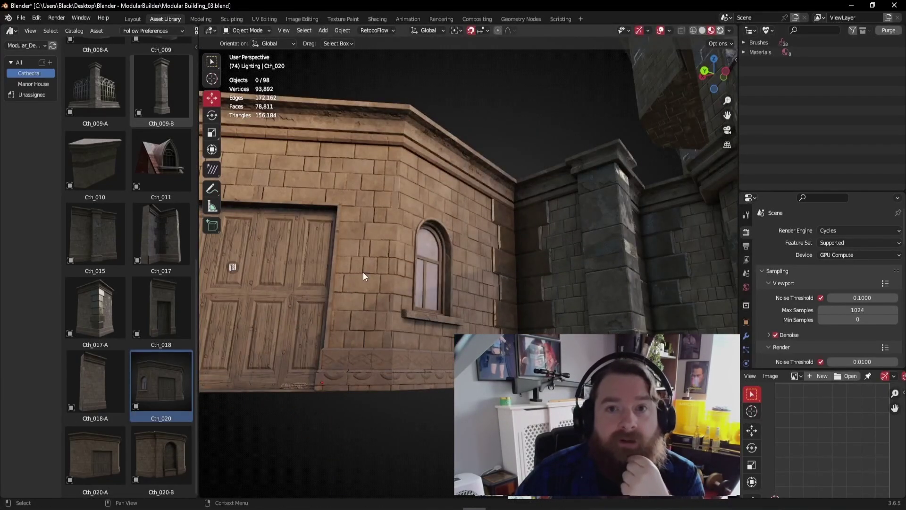
- Show the scene with Rendered viewport shading around the Cth_020 wall
key("z")
key("8")
middle_click_drag(473, 239, 444, 254)
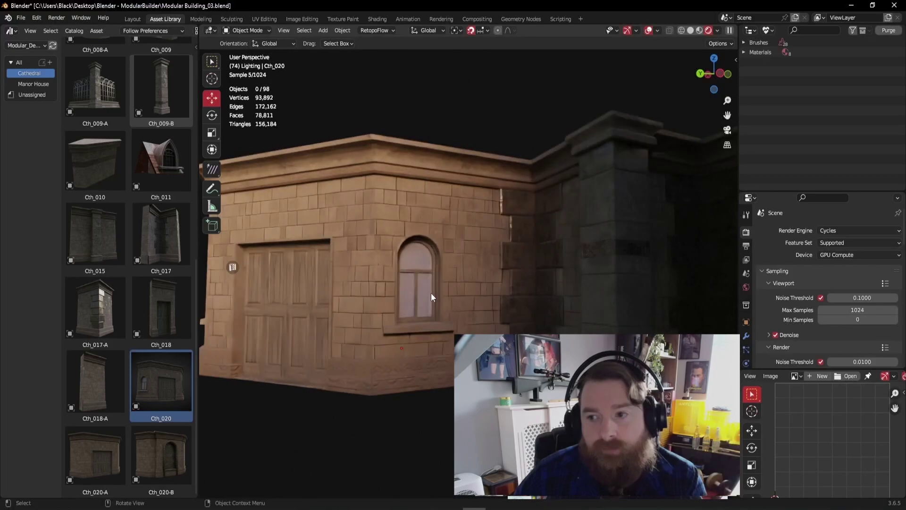
- Examine the rendered Cth_020 wall and the cathedral's entrance stairs, towers and balconies from different viewpoints
left_click(404, 341)
middle_click_drag(403, 342, 190, 349)
scroll(174, 295, "up", 8)
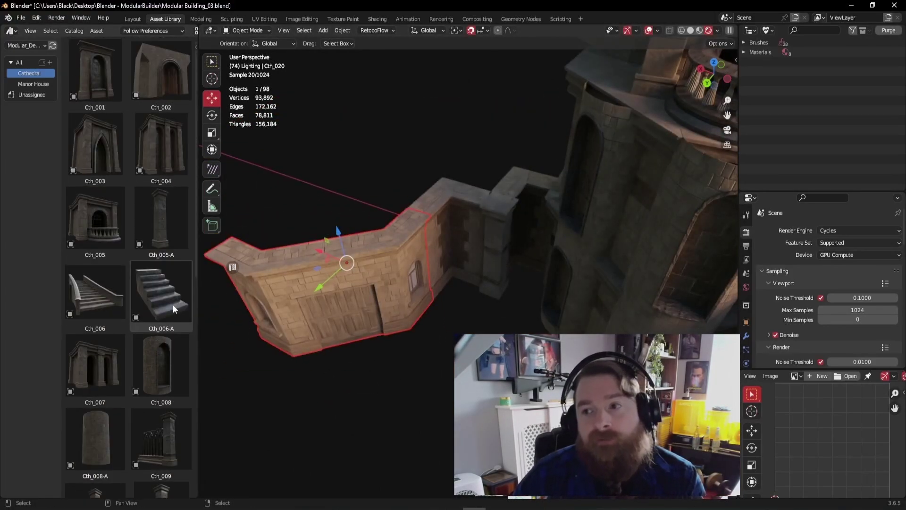
middle_click_drag(511, 245, 509, 191)
scroll(510, 192, "up", 5)
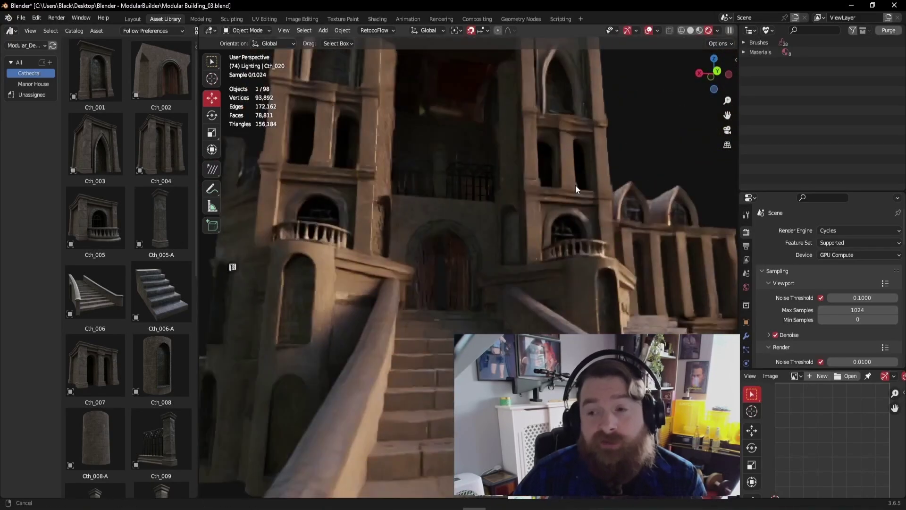
middle_click_drag(576, 185, 466, 220)
scroll(388, 278, "down", 4)
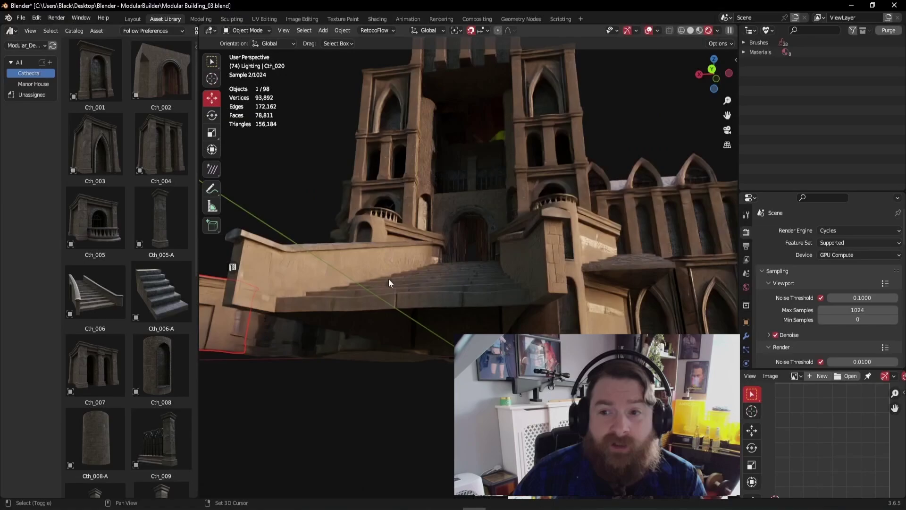
middle_click_drag(389, 279, 481, 332, "shift")
scroll(481, 333, "up", 1)
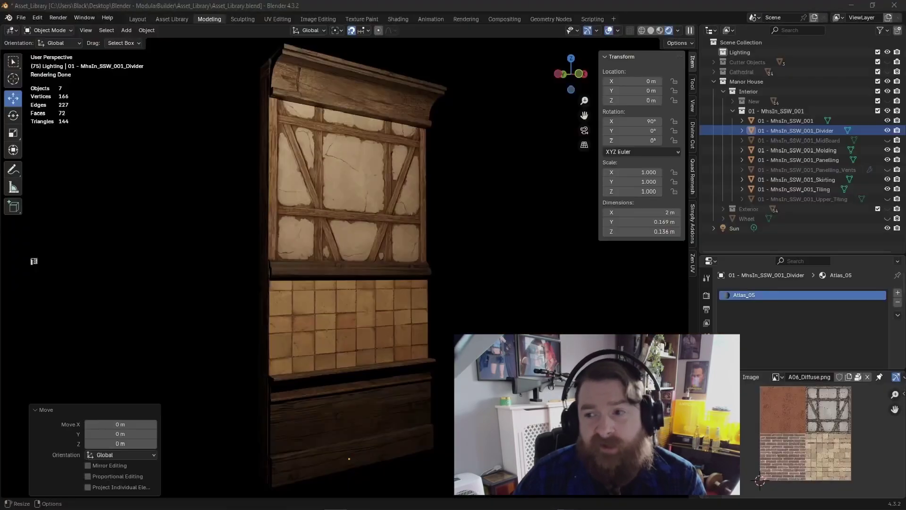
- In the Asset_Library file, show the MidBoard piece and hide the Divider piece of the MhsIn_SSW_001 interior wall
middle_click_drag(265, 283, 441, 277)
scroll(405, 258, "up", 4)
left_click(442, 278)
left_click(887, 140)
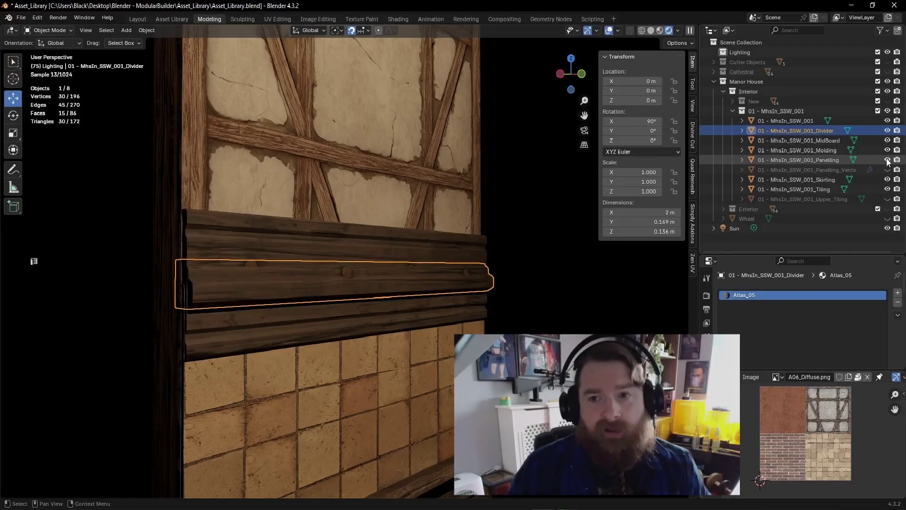
left_click(887, 141)
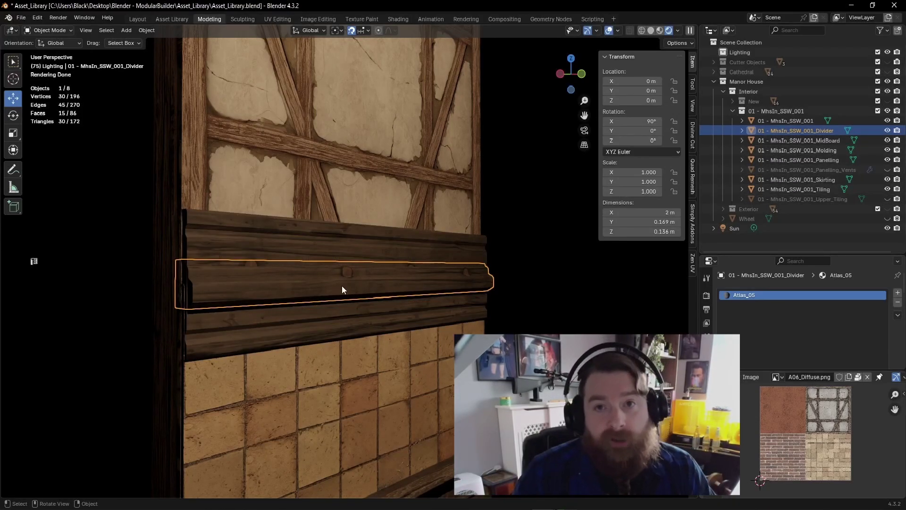
left_click(887, 130)
scroll(365, 265, "down", 4)
middle_click_drag(365, 265, 315, 288)
- Change the Sun light's colour to blue and view the wall under it
left_click(734, 228)
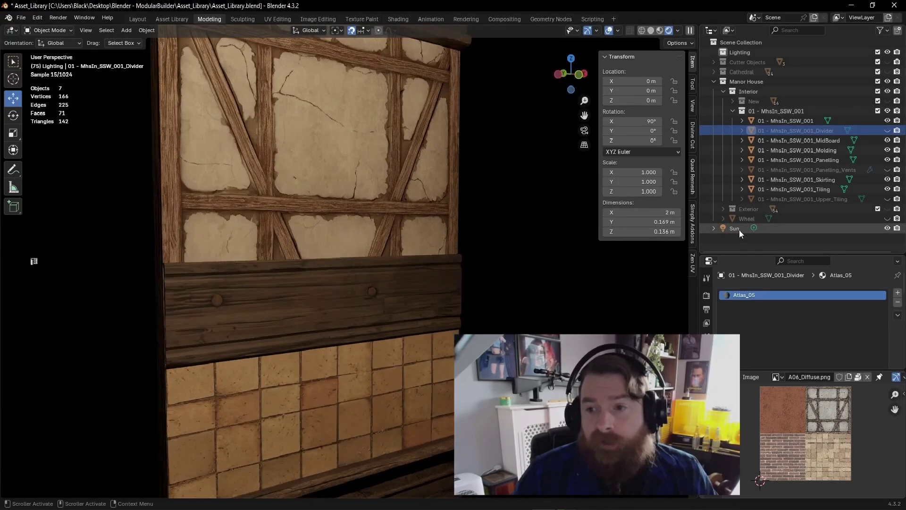
left_click(825, 349)
left_click_drag(834, 254, 849, 224)
scroll(396, 238, "down", 3)
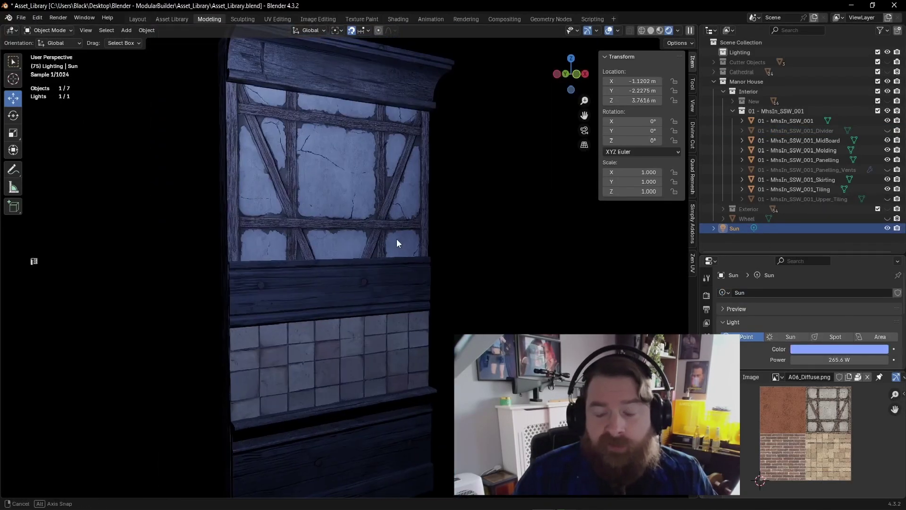
middle_click_drag(396, 239, 381, 240)
- Set the Sun light's colour to a warm orange and deselect the light
left_click(827, 350)
left_click_drag(850, 299, 816, 300)
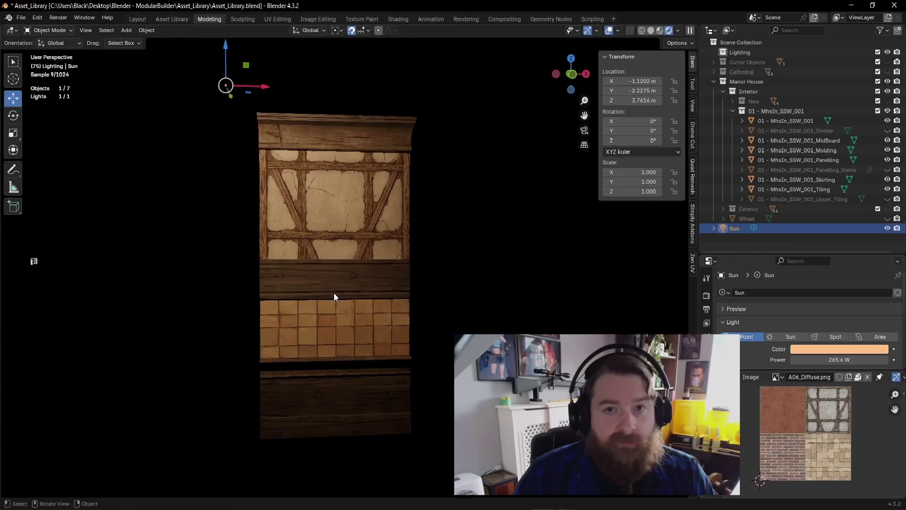
scroll(334, 292, "down", 1)
left_click(429, 177)
- Duplicate all the visible wall pieces and the light, placing the copies 2 m along the X axis
middle_click_drag(260, 134, 276, 141)
left_click_drag(245, 113, 375, 423)
scroll(370, 335, "up", 1)
key("shift+d")
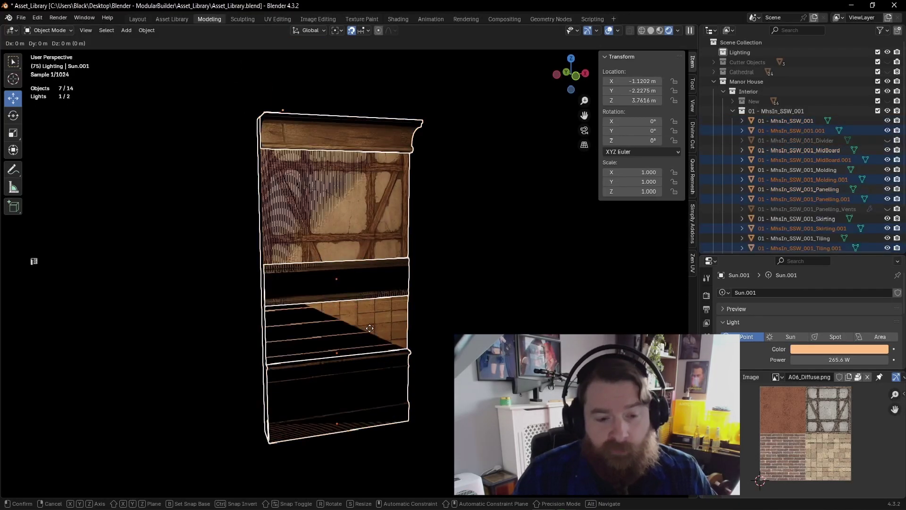
key("x")
left_click(483, 329)
key("alt+a")
- Rotate the duplicated wall pieces -90 degrees about Z and move them to X 1 m, Y -1 m, forming an inside corner
scroll(437, 300, "up", 2)
middle_click_drag(438, 300, 443, 366)
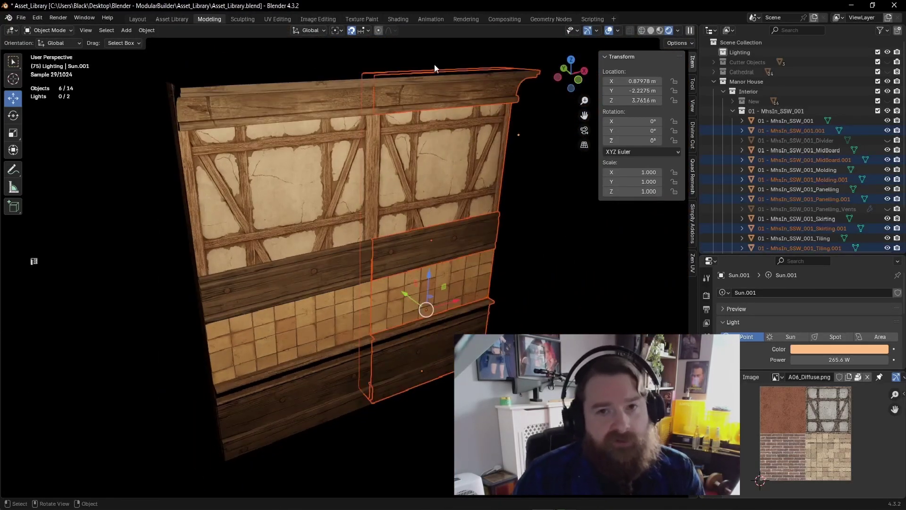
left_click_drag(464, 321, 408, 371)
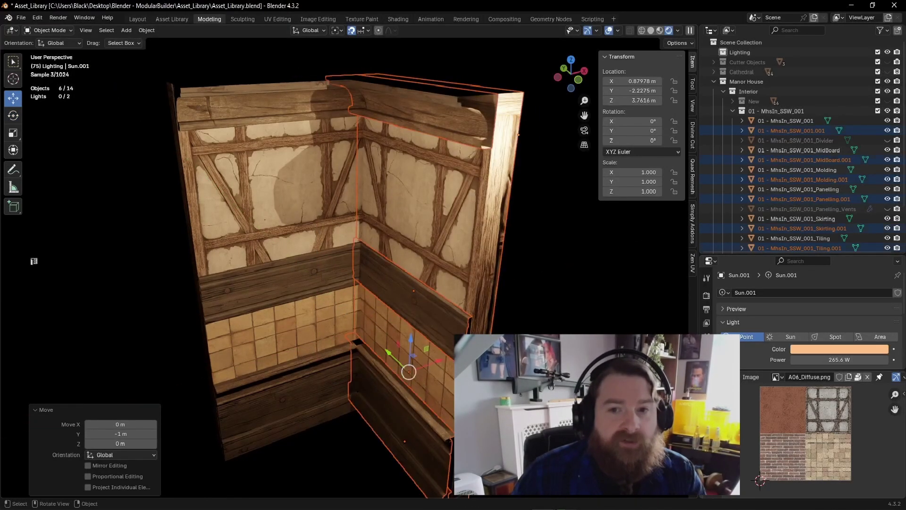
key("alt+a")
middle_click_drag(408, 326, 378, 312)
scroll(411, 291, "up", 3)
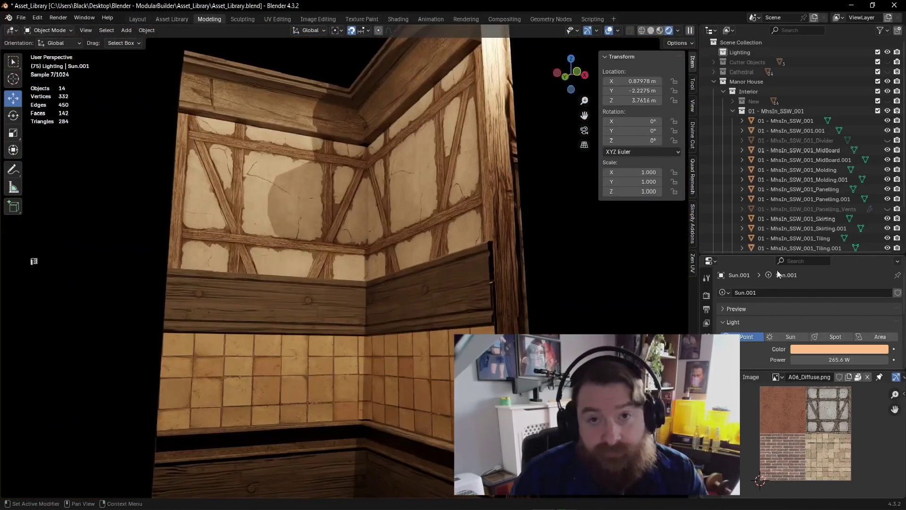
- Toggle the Sun.001 light off and on, and move it over the open side of the wall corner
left_click(733, 111)
left_click(887, 150)
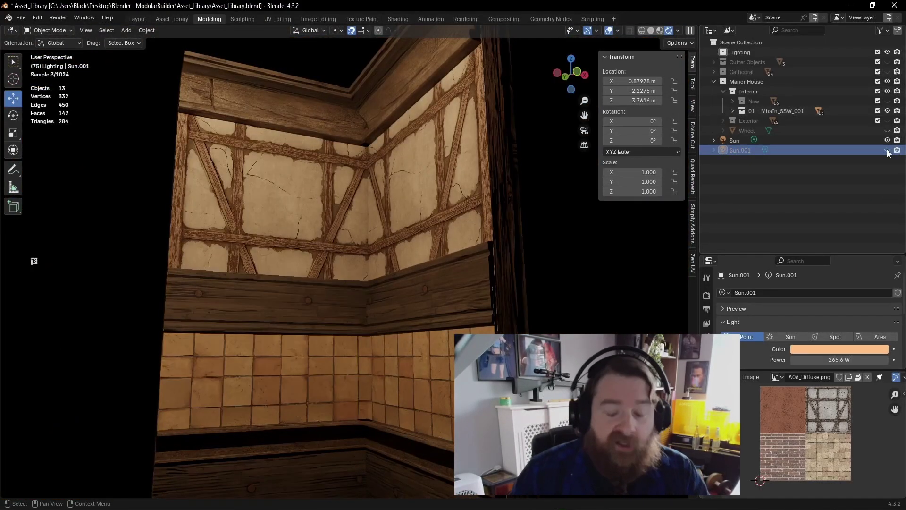
left_click(886, 150)
scroll(415, 220, "down", 5)
left_click_drag(438, 167, 202, 169)
scroll(230, 201, "up", 3)
middle_click_drag(231, 202, 352, 290)
- Hide the MidBoard pieces on both walls of the corner
left_click(451, 114)
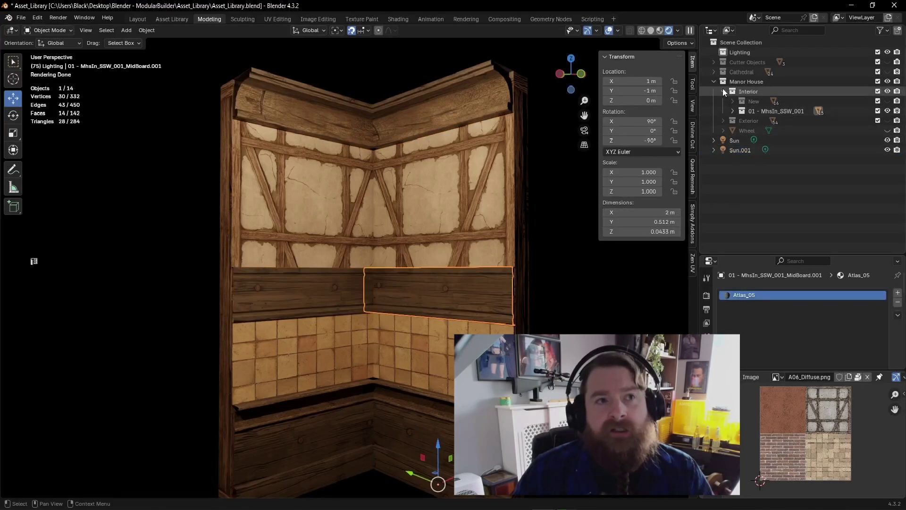
left_click(732, 110)
left_click(887, 160)
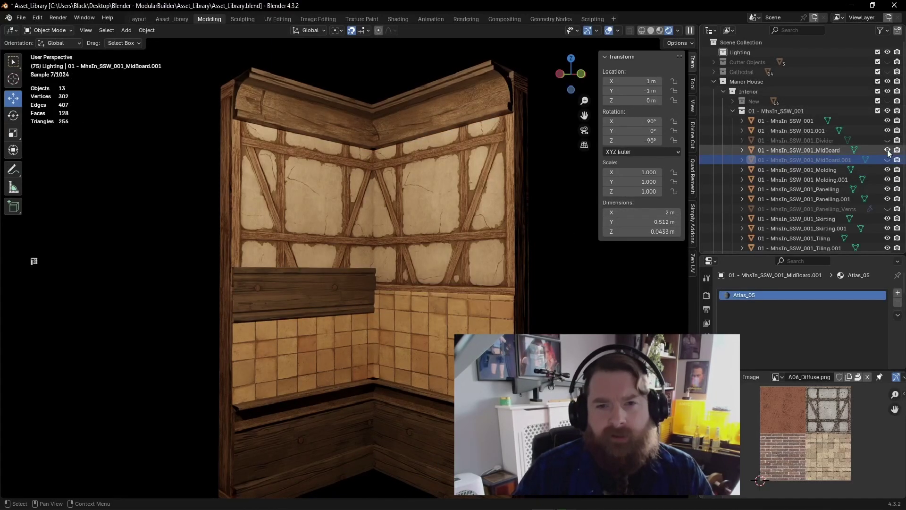
left_click(888, 150)
- Toggle the upper wall panels off and on, and show the Divider piece
left_click(887, 131)
left_click(888, 122)
left_click(887, 121)
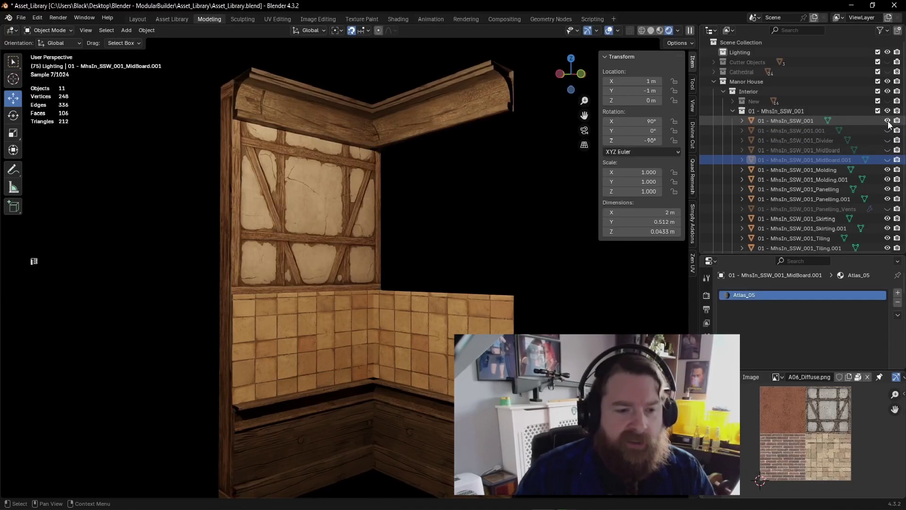
left_click(887, 130)
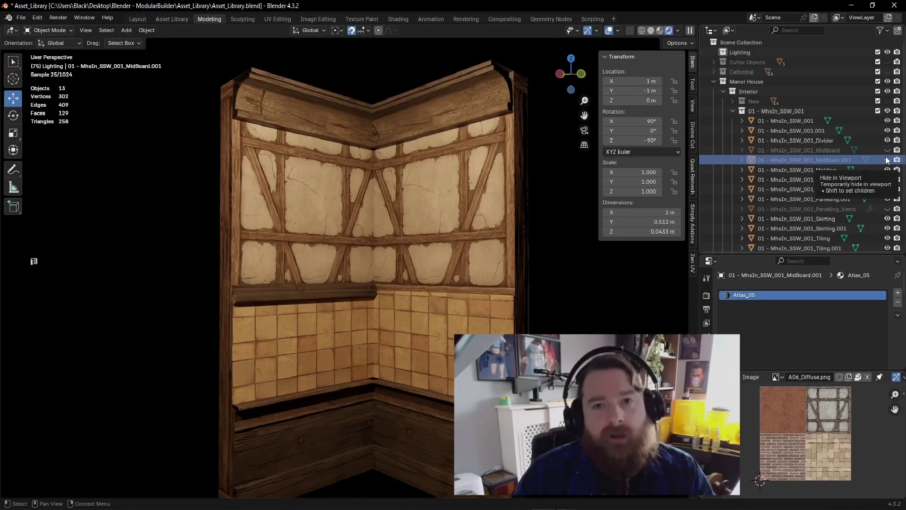
- Duplicate the Divider and place the copy 1 m higher along the Z axis
left_click(376, 308)
scroll(335, 311, "up", 3)
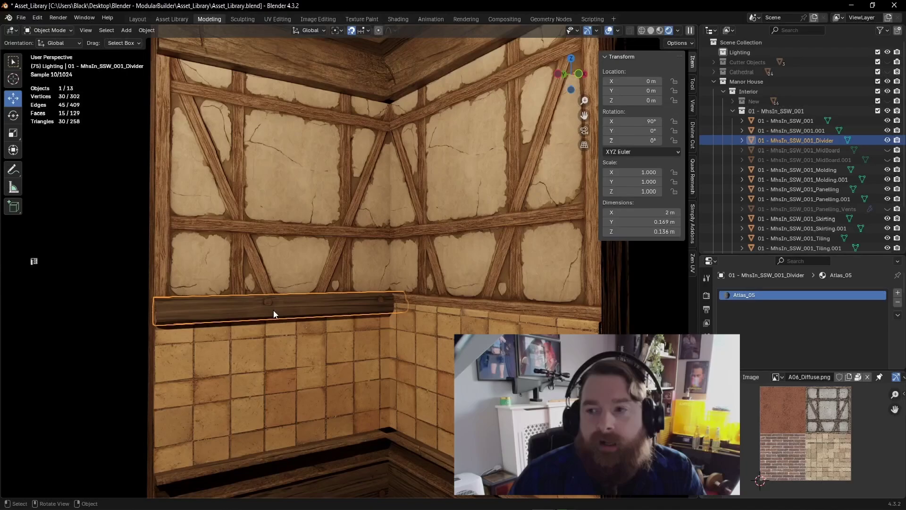
key("shift+d")
key("z")
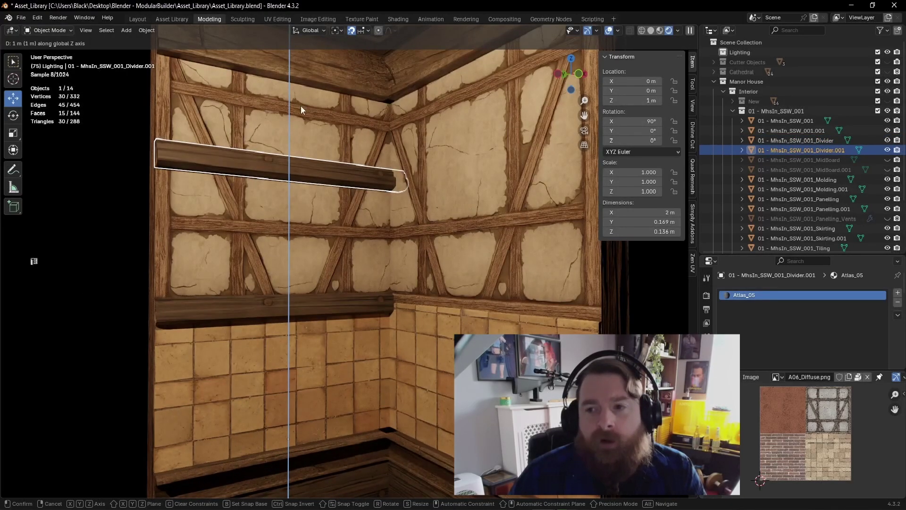
left_click(301, 106)
- Delete the visible duplicated wall pieces and the raised Divider copy, leaving the single original wall section
scroll(301, 216, "down", 6)
key("alt+a")
left_click_drag(533, 471, 436, 95)
key("x")
left_click(430, 166)
middle_click_drag(430, 165, 318, 211)
left_click(314, 208)
scroll(385, 223, "up", 6)
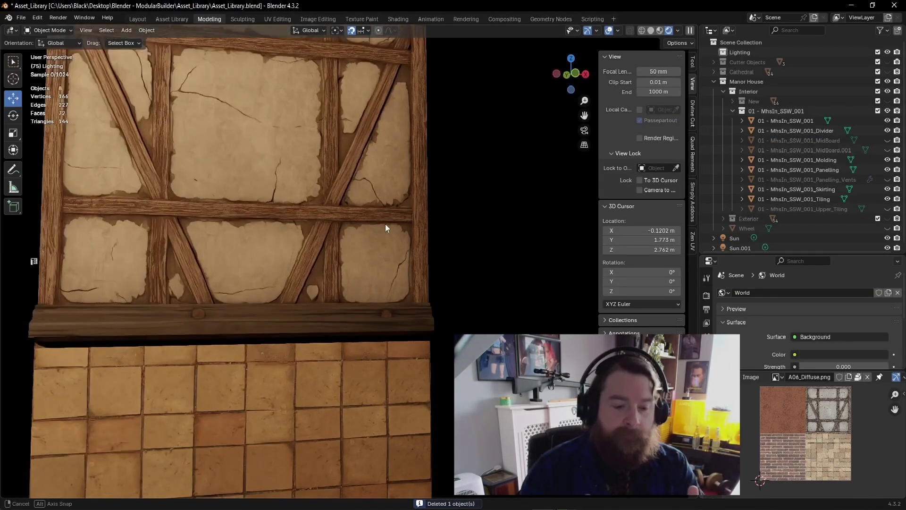
- Move the MhsIn_SSW_001 tiling piece up along the Z axis to 2 m
middle_click_drag(403, 238, 410, 282, "shift")
scroll(410, 282, "up", 3)
middle_click_drag(257, 255, 308, 154, "shift")
middle_click_drag(304, 217, 294, 269)
scroll(293, 273, "down", 4)
left_click(343, 323)
key("g")
key("z")
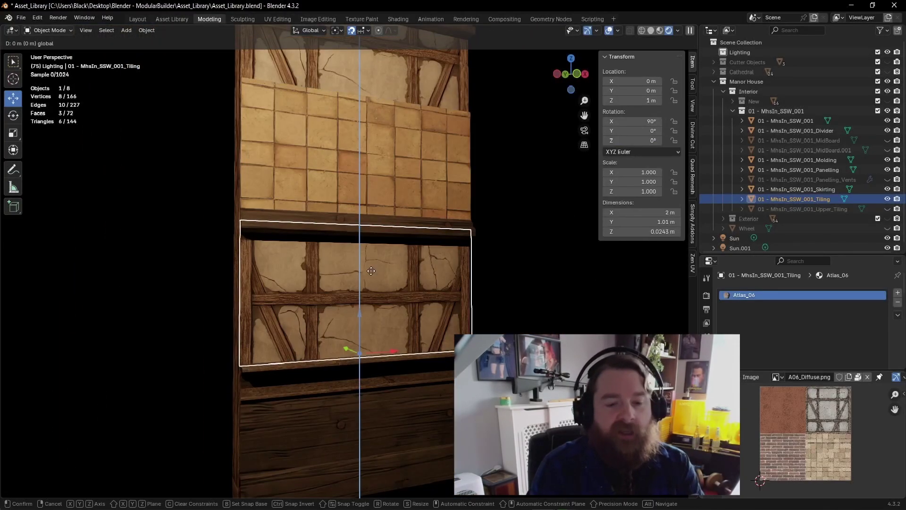
left_click_drag(371, 268, 384, 145)
middle_click_drag(384, 145, 376, 300, "shift")
left_click_drag(354, 344, 367, 248)
left_click_drag(370, 299, 373, 311)
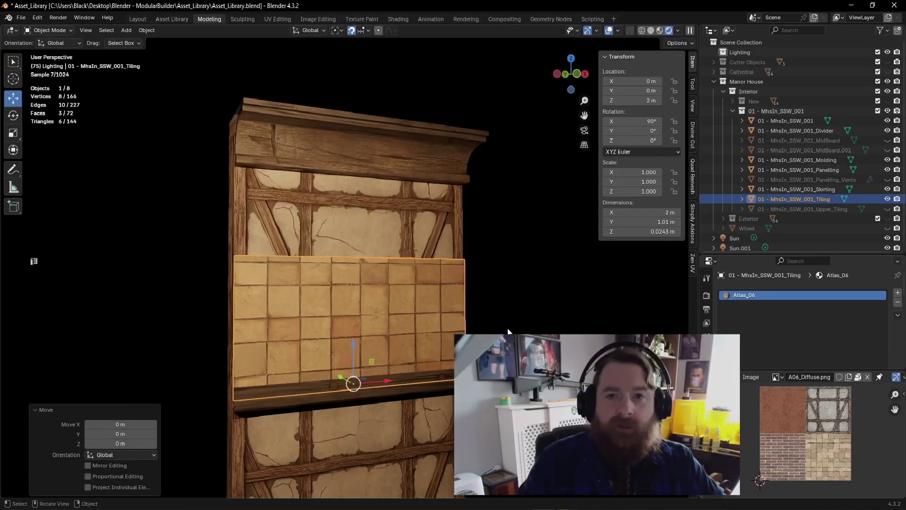
- Undo the upward move of the tiling piece
left_click(509, 328)
scroll(373, 251, "down", 3)
middle_click_drag(373, 251, 403, 256)
scroll(403, 257, "up", 3)
key("ctrl+z")
key("ctrl+z")
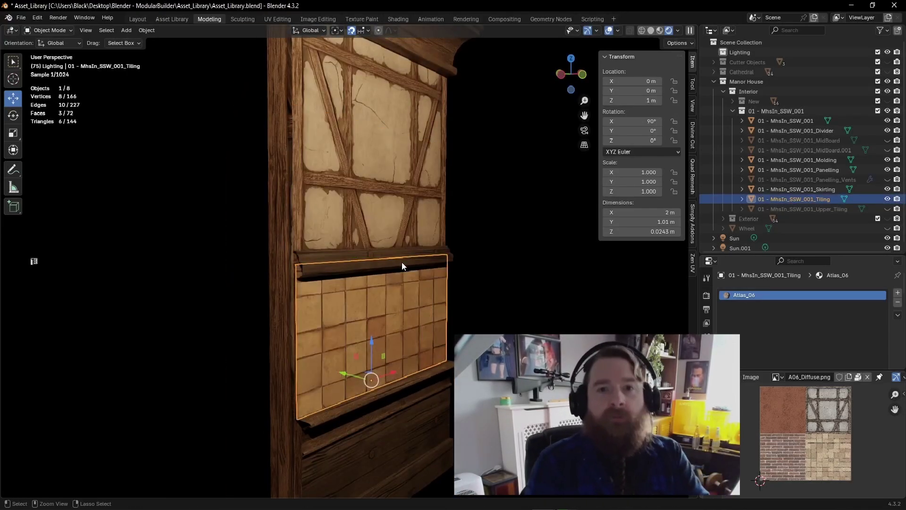
- Hide the tiling piece of the MhsIn_SSW_001 wall
left_click(887, 199)
mouse_move(378, 350)
middle_mouse_down()
mouse_move(382, 289)
mouse_move(402, 285)
mouse_move(376, 345)
middle_mouse_up()
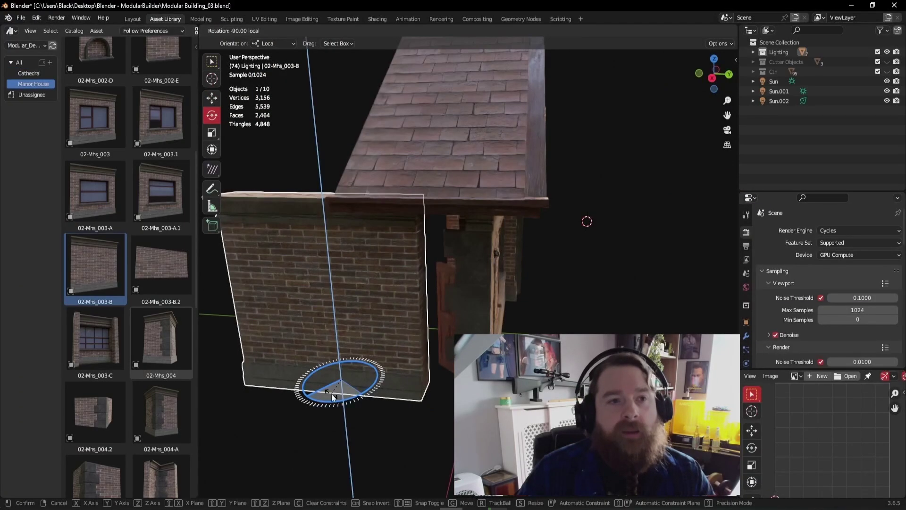
- Rotate the 02-Mhs_003-B wall -90° about its local Z axis, snap it to the grid and move it against the building's side
left_click(331, 392)
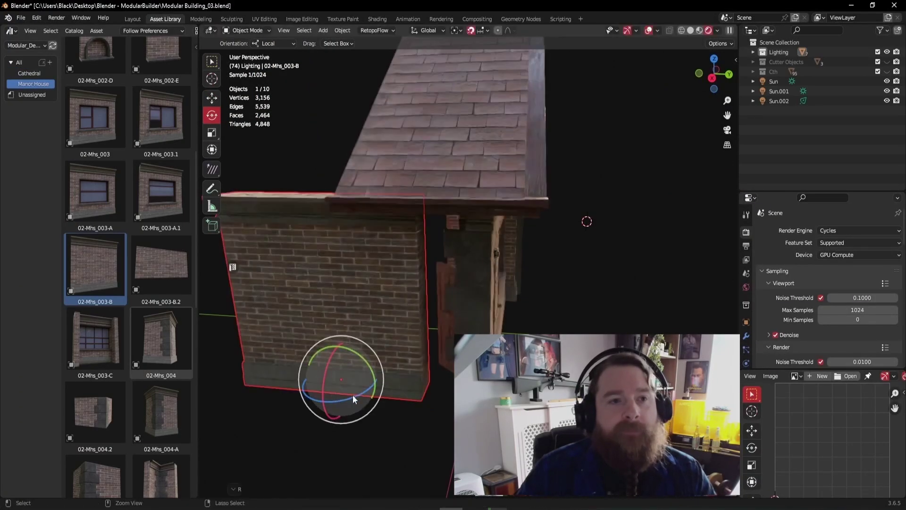
key("q")
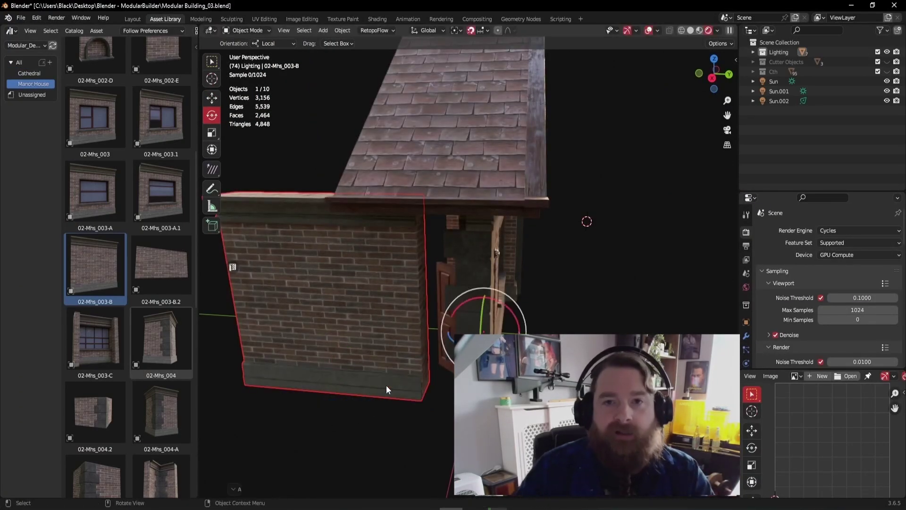
key("q")
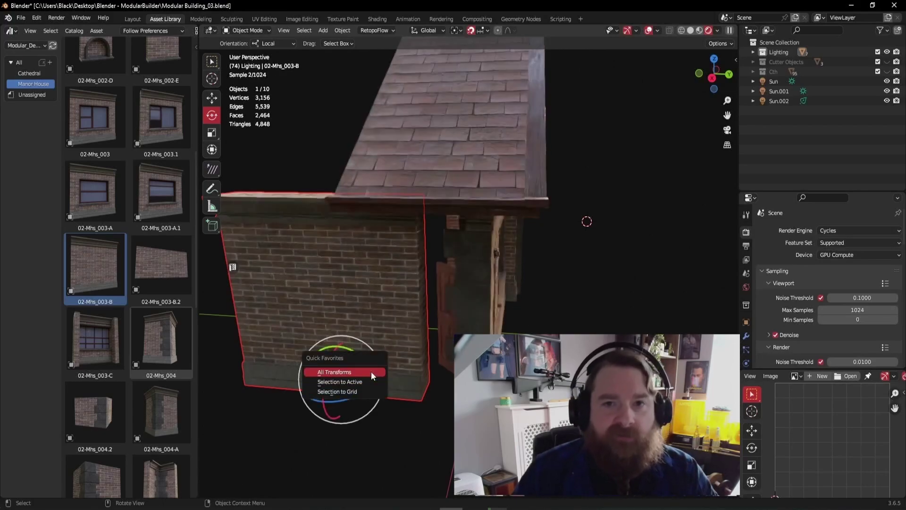
left_click(355, 392)
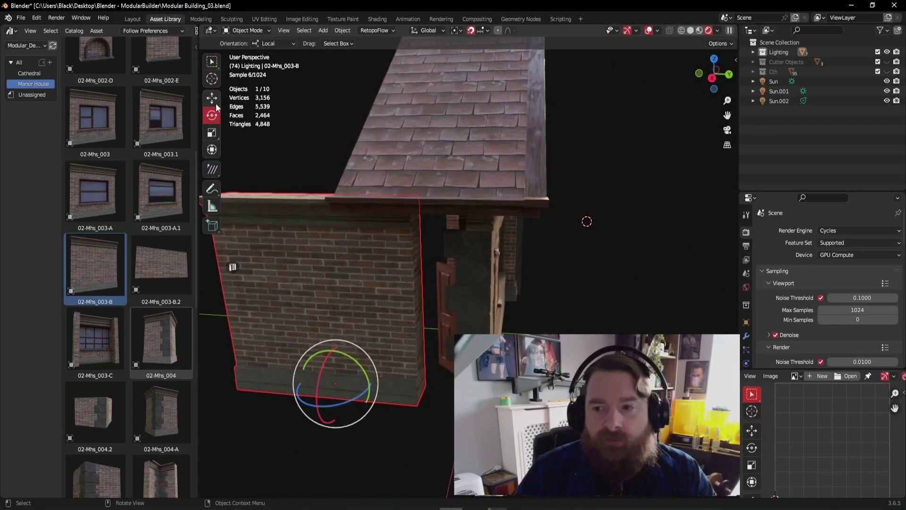
left_click_drag(375, 388, 418, 391)
left_click(408, 433)
- Add the 02-Mhs_003-A.1 window wall from the Manor House assets beside the side wall and snap it to the grid
middle_click_drag(408, 433, 391, 417)
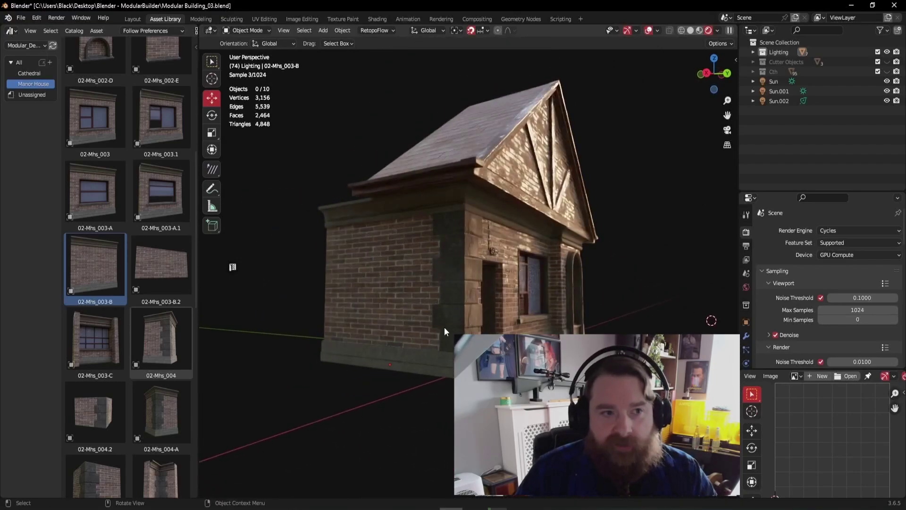
middle_click_drag(443, 327, 257, 412)
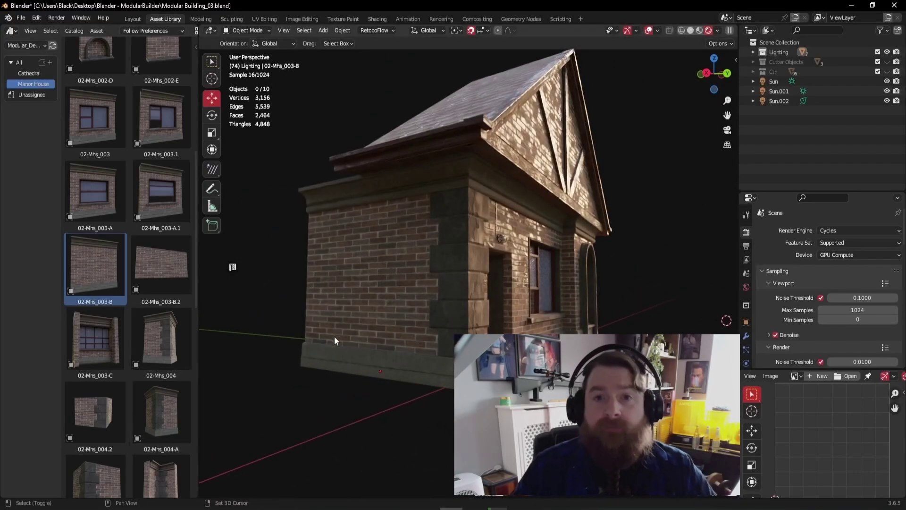
middle_click_drag(334, 341, 415, 341, "shift")
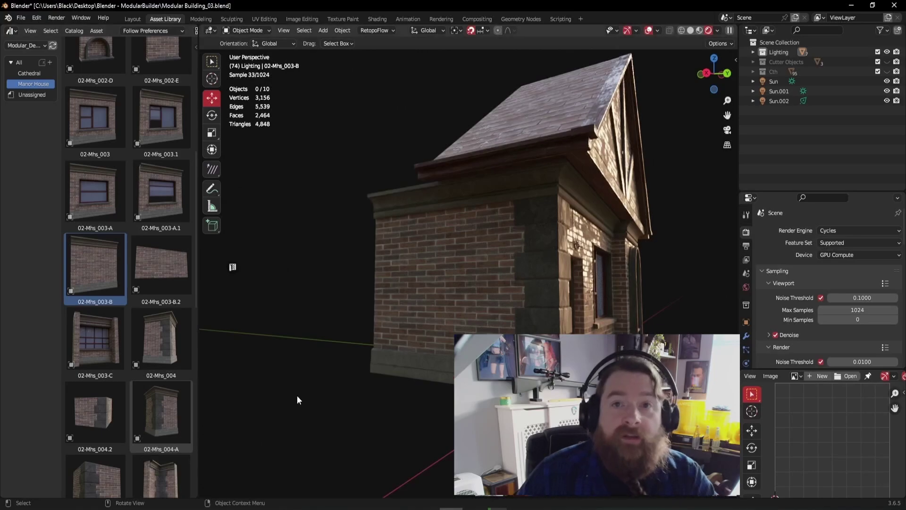
middle_click_drag(297, 400, 324, 304)
left_click_drag(159, 211, 320, 408)
key("q")
left_click(389, 387)
- Move the window wall along X until it meets the end of the plain side wall
middle_click_drag(390, 386, 290, 412)
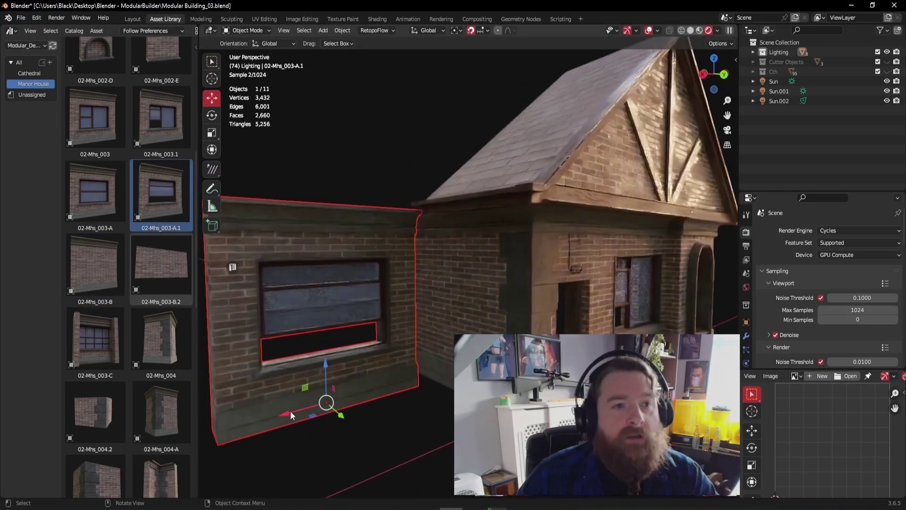
left_click_drag(290, 411, 368, 392)
middle_click_drag(409, 394, 403, 366)
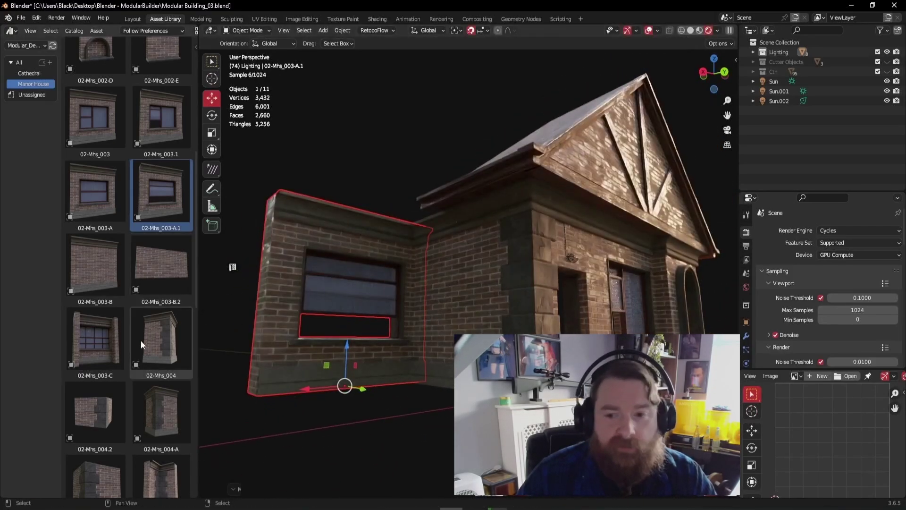
middle_click_drag(412, 335, 431, 320, "shift")
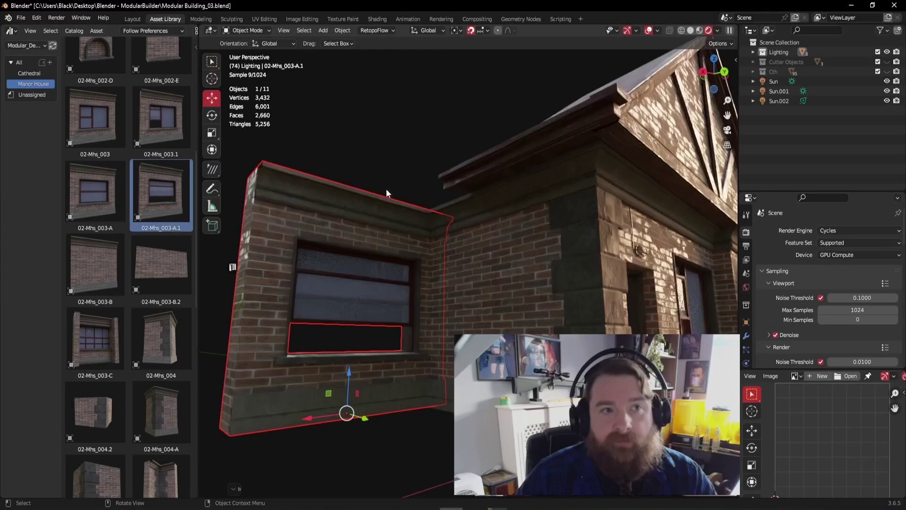
- Duplicate the arched niche piece 02-Mhs_006 along X and rotate the copy to line up with the side wall
middle_click_drag(385, 193, 590, 339)
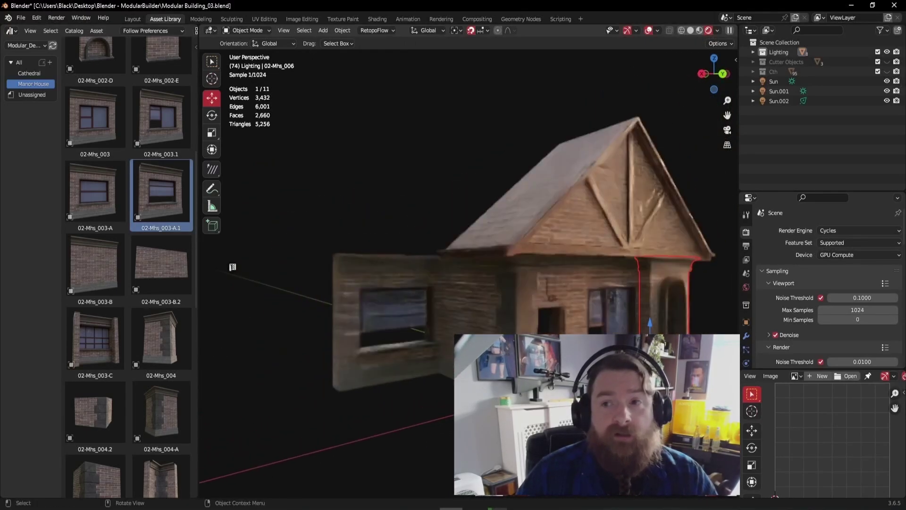
key("shift+d")
key("x")
left_click(514, 378)
middle_click_drag(514, 378, 557, 390)
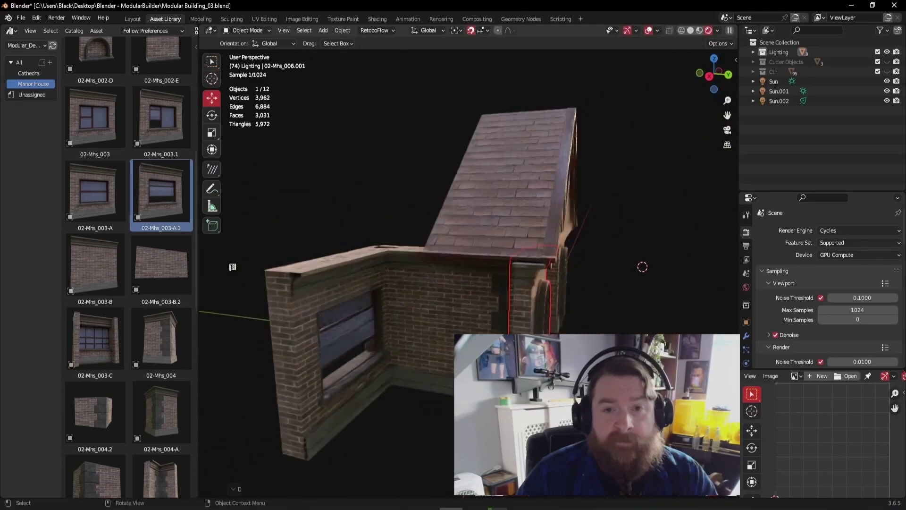
left_click_drag(557, 402, 424, 396)
mouse_move(424, 397)
middle_mouse_down()
mouse_move(383, 387)
mouse_move(425, 393)
middle_mouse_up()
- Move the arched niche copy into the side wall between the window wall and the stone corner, fine-tuning its position without snapping
key("g")
scroll(647, 254, "up", 5)
key("g")
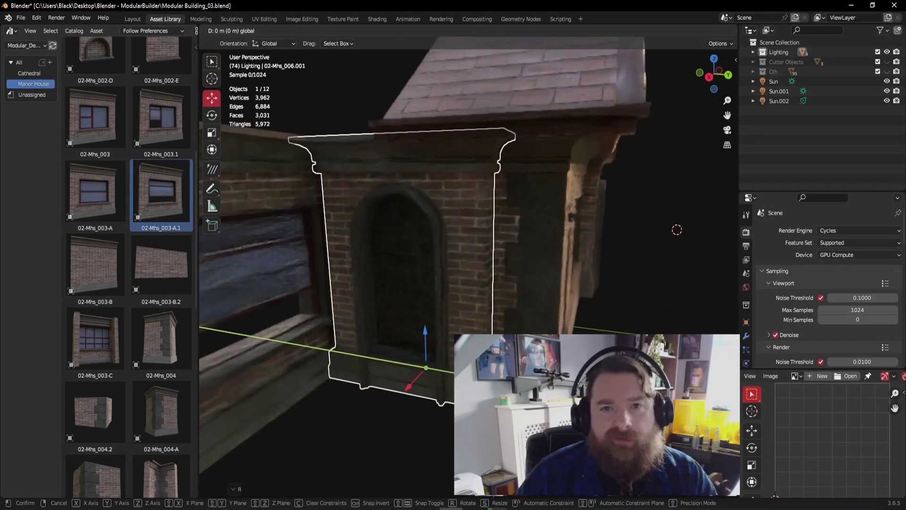
left_click_drag(526, 385, 528, 386)
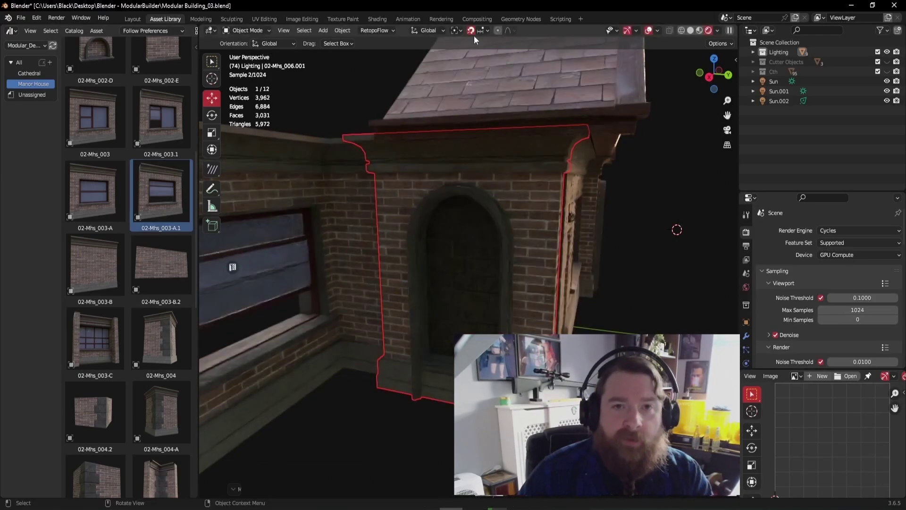
key("g")
mouse_move(467, 381)
left_mouse_down()
mouse_move(439, 379)
mouse_move(455, 380)
left_mouse_up()
left_click(477, 420)
middle_click_drag(478, 392, 437, 367)
- Move the 02-Mhs_003-A.1 window wall along X away from the arched niche to leave a gap at the inner corner
middle_click_drag(370, 364, 400, 328)
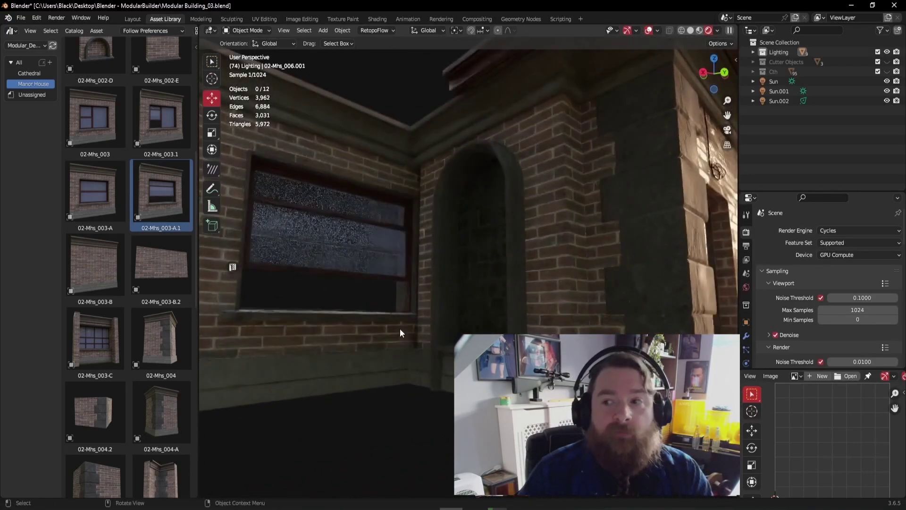
middle_click_drag(407, 296, 315, 358)
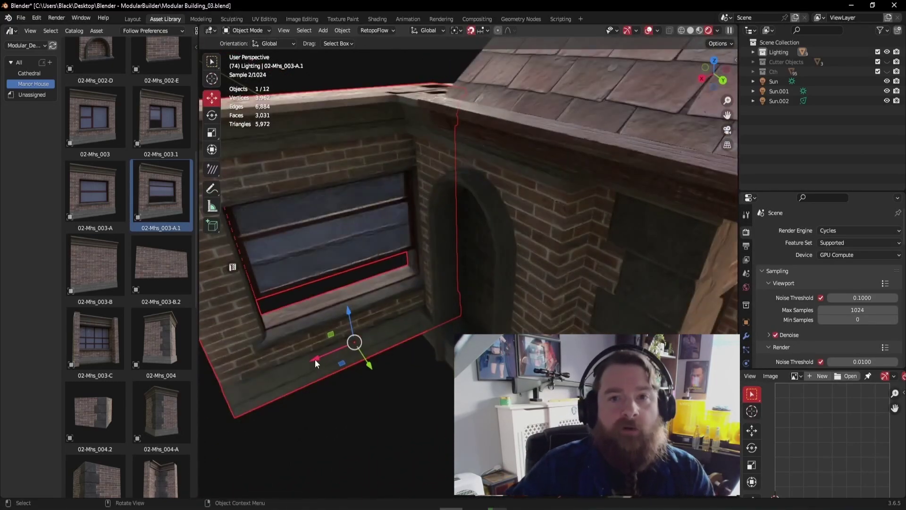
key("g")
left_click_drag(288, 368, 279, 370)
- Add the Cth_005-A column from the Cathedral assets near the inner corner and snap it to the grid
scroll(131, 400, "down", 1)
scroll(134, 392, "down", 5)
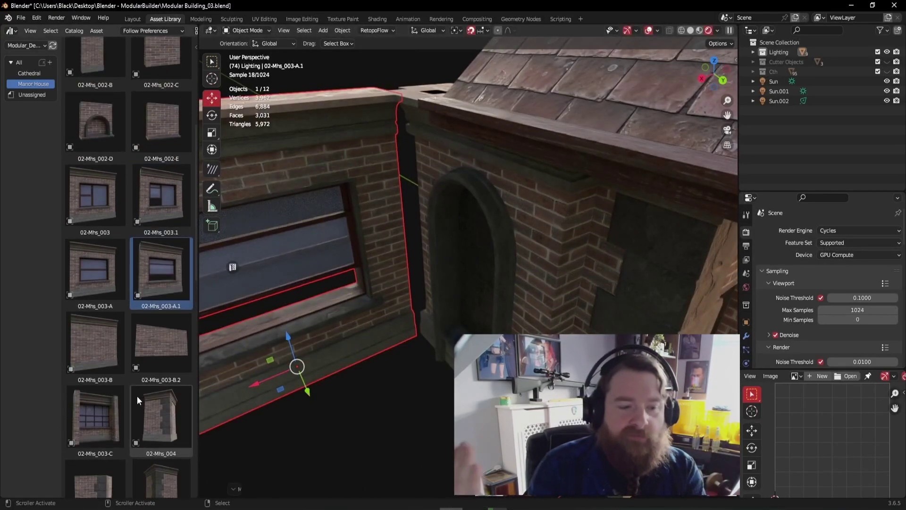
left_click(33, 73)
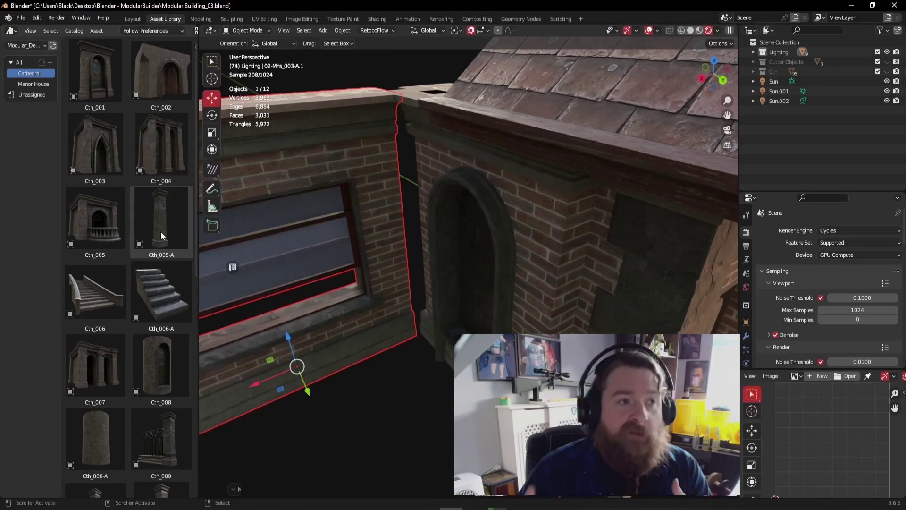
left_click_drag(407, 399, 407, 399)
key("q")
left_click(392, 403)
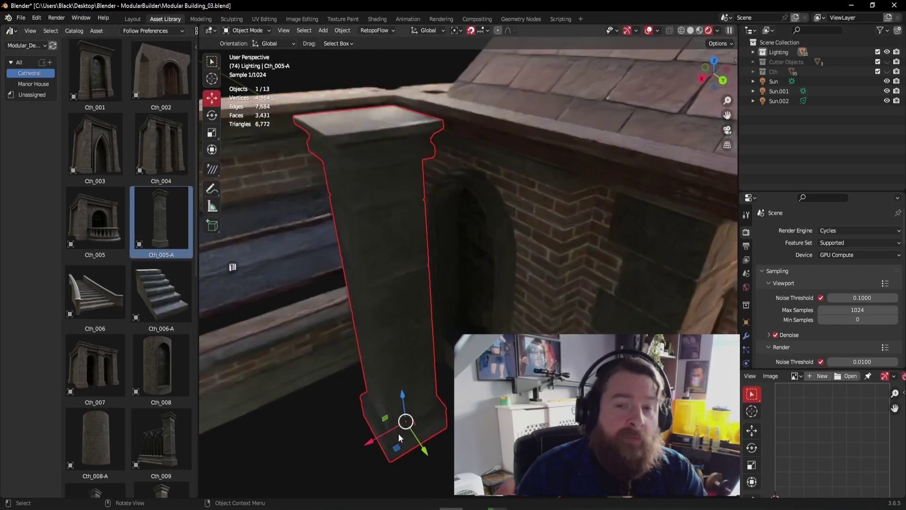
- Fit the Cth_005-A column into the inner corner gap, shifting it along X and about 0.62 m along Y without snapping
left_click_drag(397, 447, 403, 421)
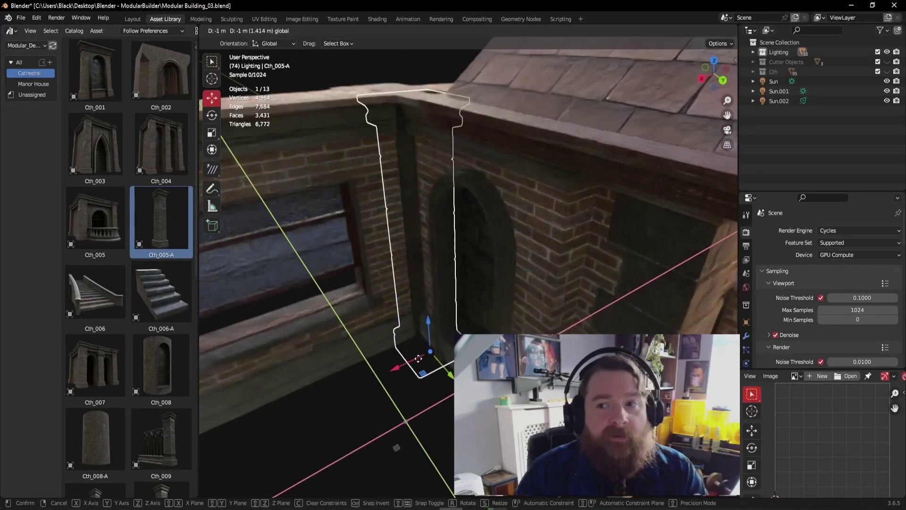
key("x")
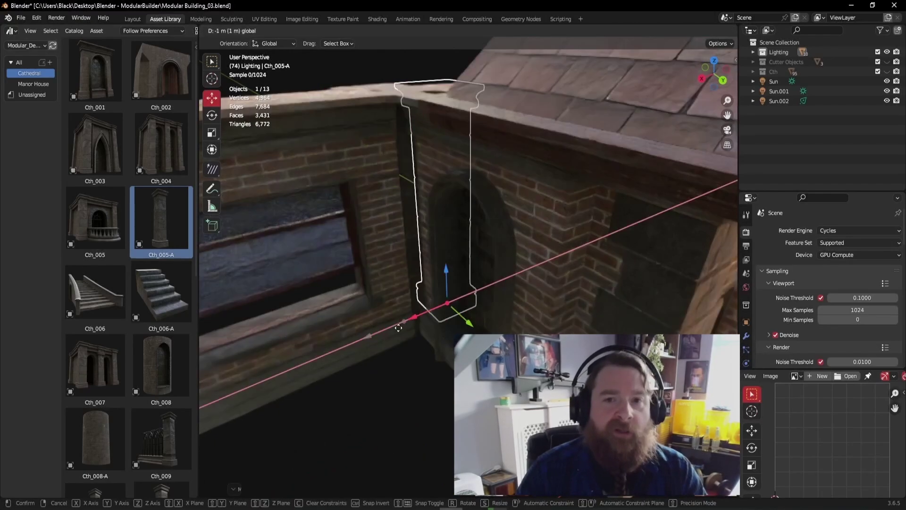
left_click(380, 334)
middle_click_drag(380, 333, 429, 363)
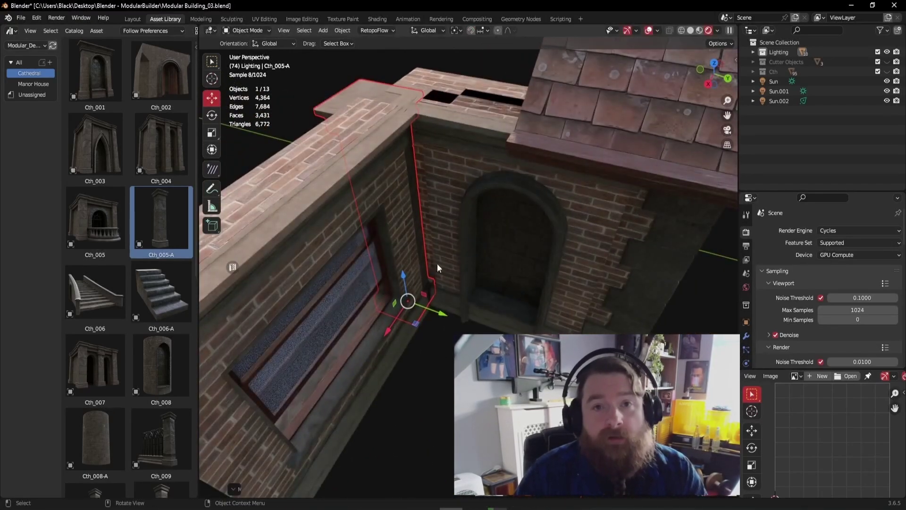
key("g")
key("y")
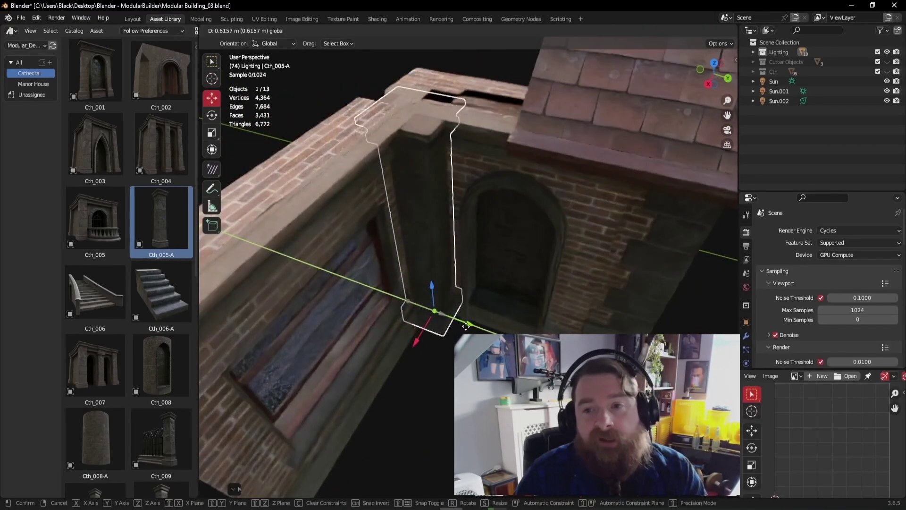
left_click(466, 325)
- Add the Roof3 section from the Manor House assets above the walls and snap it to the grid
middle_click_drag(466, 325, 324, 286)
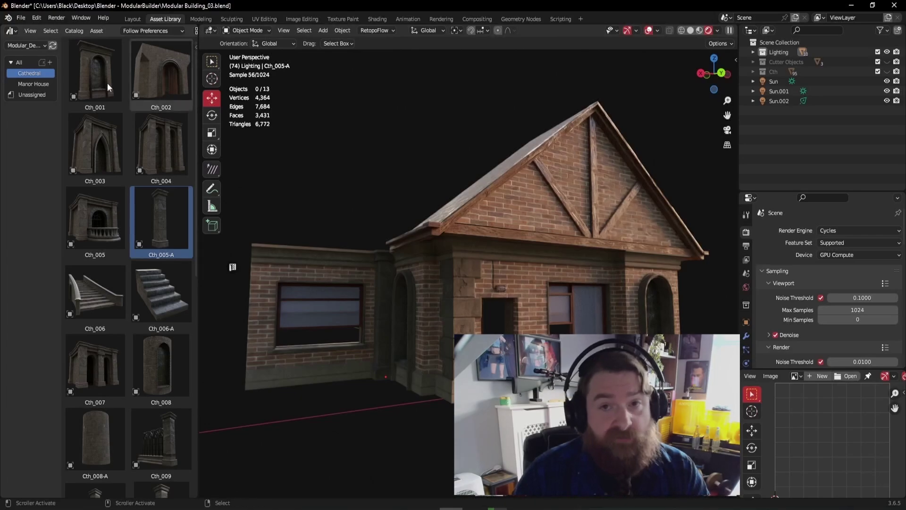
left_click(33, 84)
scroll(132, 369, "down", 5)
scroll(140, 384, "down", 8)
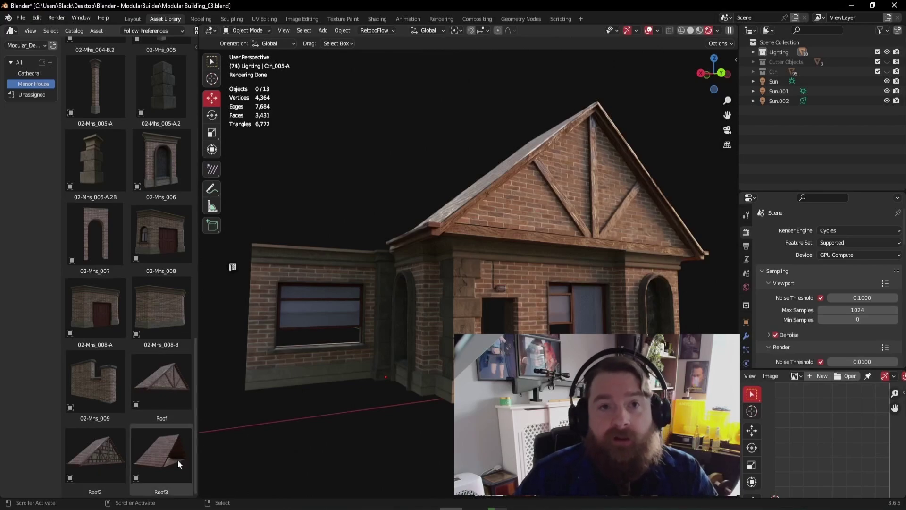
middle_click_drag(378, 340, 426, 375)
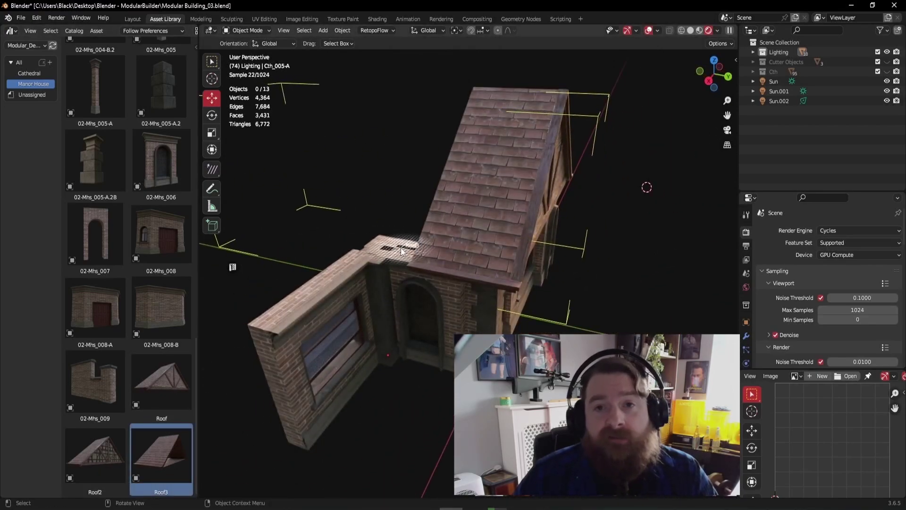
left_click_drag(401, 250, 395, 252)
middle_click_drag(400, 213, 399, 218)
key("q")
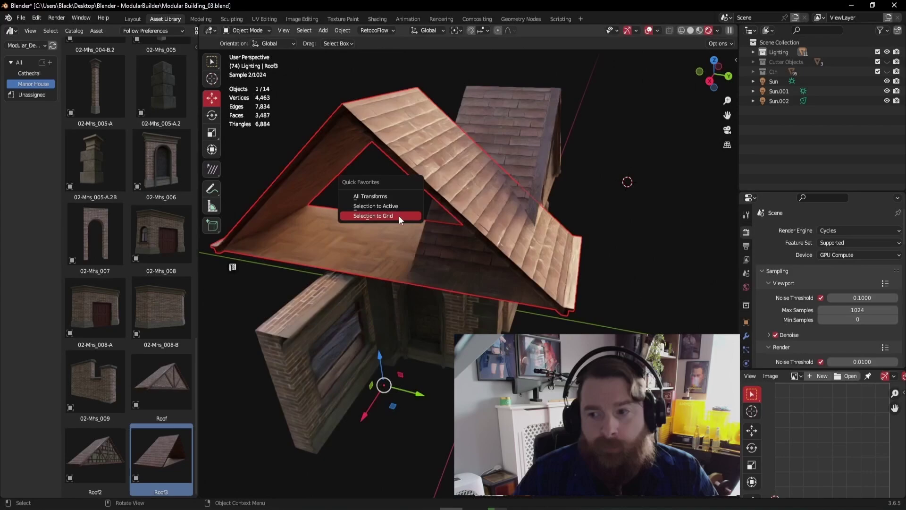
left_click(373, 215)
- Rotate the Roof3 section to align with the existing gabled roof and move it directly behind the front gable
left_click(211, 115)
left_click_drag(409, 396, 438, 319)
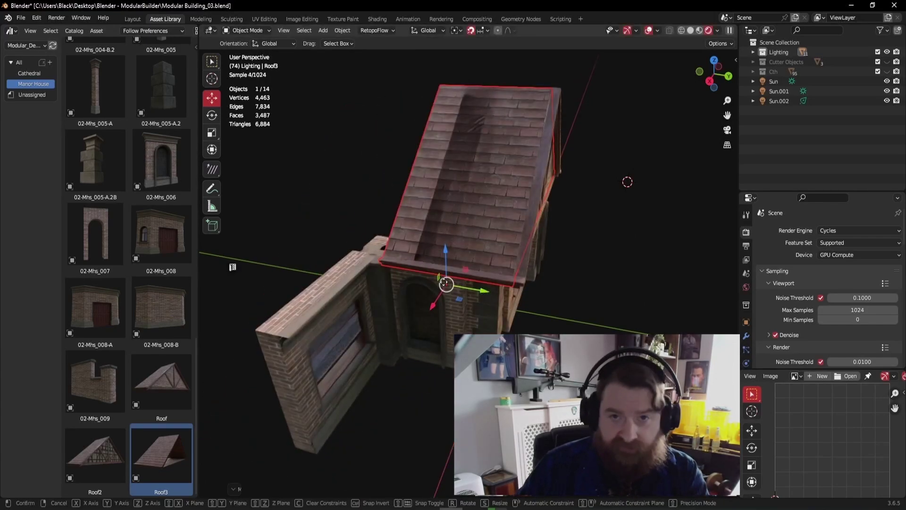
left_click_drag(476, 289, 412, 282)
left_click(465, 358)
- Duplicate the Roof3 section twice along Y to extend the main roof backwards
middle_click_drag(464, 358, 352, 314)
scroll(421, 315, "up", 3)
left_click(403, 261)
middle_click_drag(403, 262, 421, 244)
key("shift+d")
key("y")
key("shift+d")
key("y")
left_click(392, 282)
- Select two of the Roof3 sections and duplicate them along X towards the window-wall wing
left_click(355, 247, "shift")
key("shift+d")
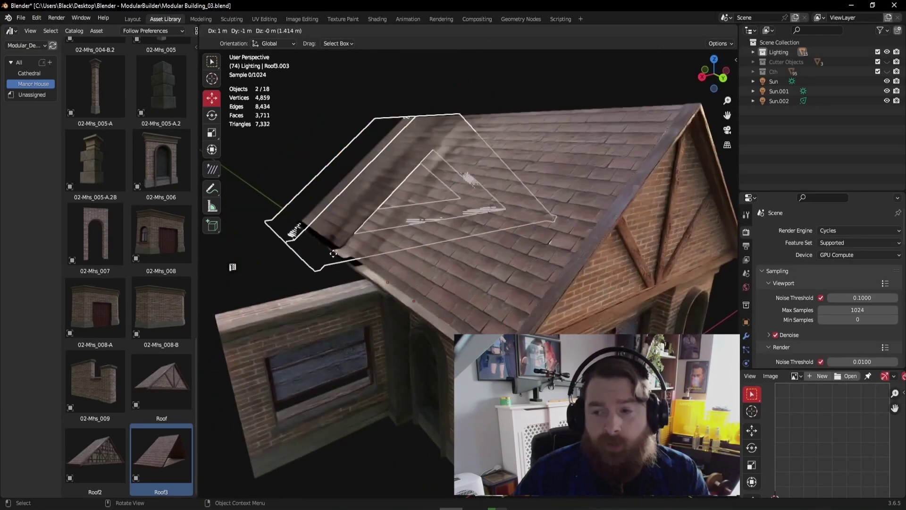
key("x")
left_click(288, 282)
- Rotate the two copied roof sections perpendicular to the main roof and move them along Y over the window-wall wing
key("shift+space")
key("r")
scroll(307, 267, "down", 1)
left_click_drag(336, 321, 375, 324)
key("Return")
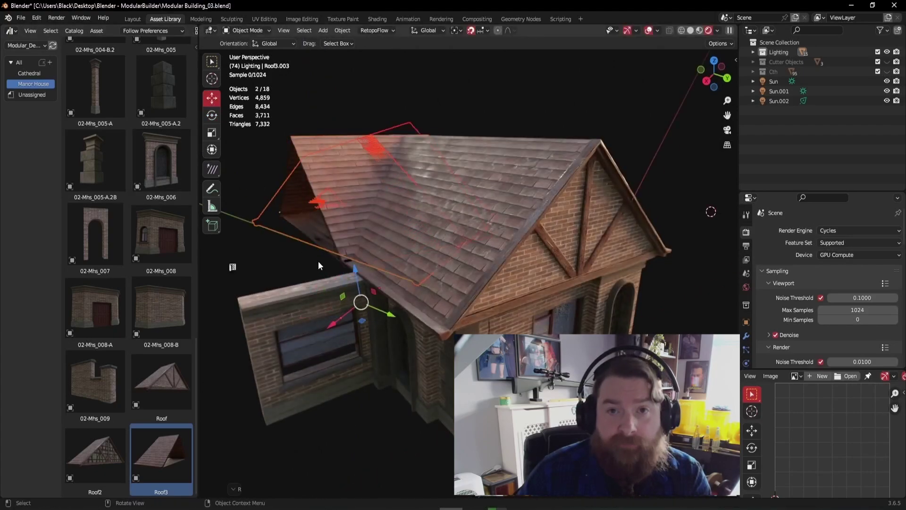
key("g")
key("y")
left_click_drag(362, 334, 342, 355)
left_click(446, 409)
- Add the timber-framed Roof2 gable from the Manor House assets in front of the wing and snap it to the grid
middle_click_drag(449, 409, 418, 407)
left_click_drag(113, 456, 427, 434)
right_click(428, 435)
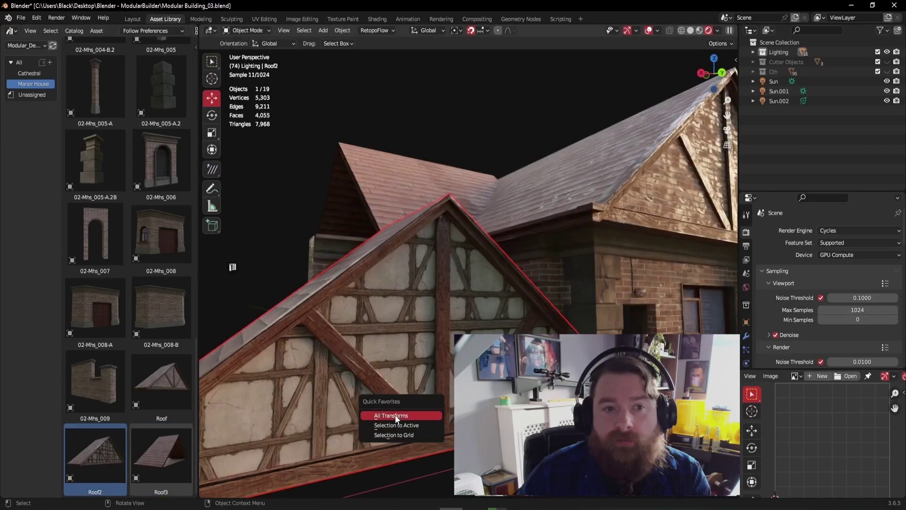
key("alt+p")
left_click(449, 380)
scroll(450, 381, "down", 3)
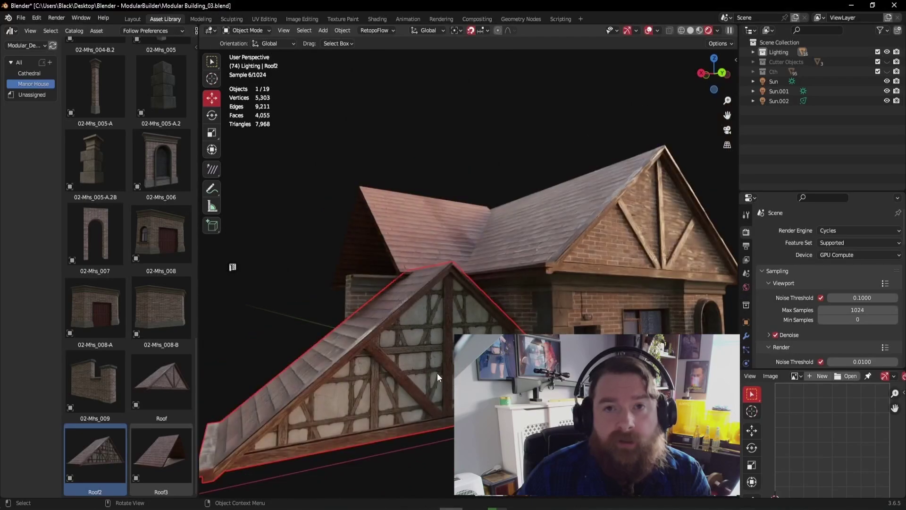
- Raise the Roof2 gable along Z to the wing's roof height and move it towards the wing
key("g")
key("z")
left_click(264, 222)
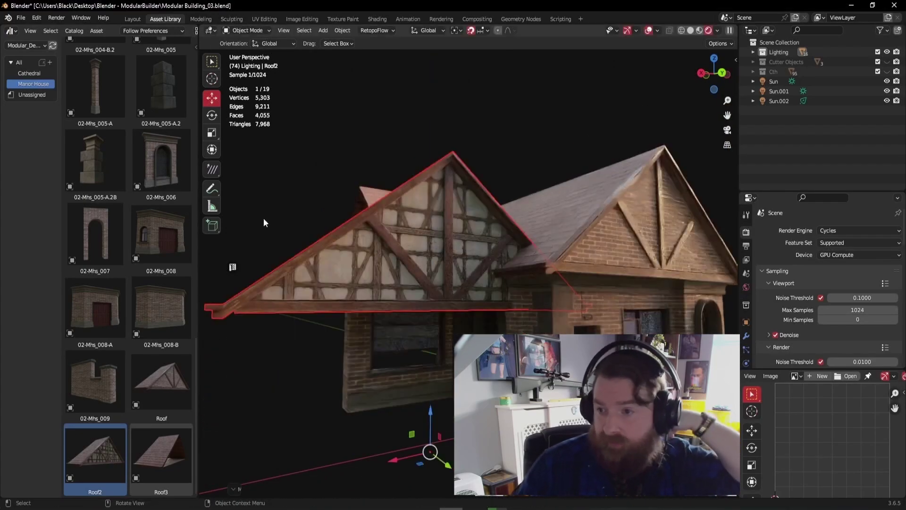
middle_click_drag(279, 224, 304, 250)
left_click_drag(448, 434, 302, 382)
key("ctrl+z")
left_click_drag(440, 434, 302, 371)
- Align the Roof2 gable with the open end of the wing's roof so that it closes the roof line
key("q")
left_click_drag(307, 323, 305, 303)
left_click_drag(279, 350, 257, 356)
middle_click_drag(257, 356, 447, 347)
left_click_drag(438, 362, 463, 357)
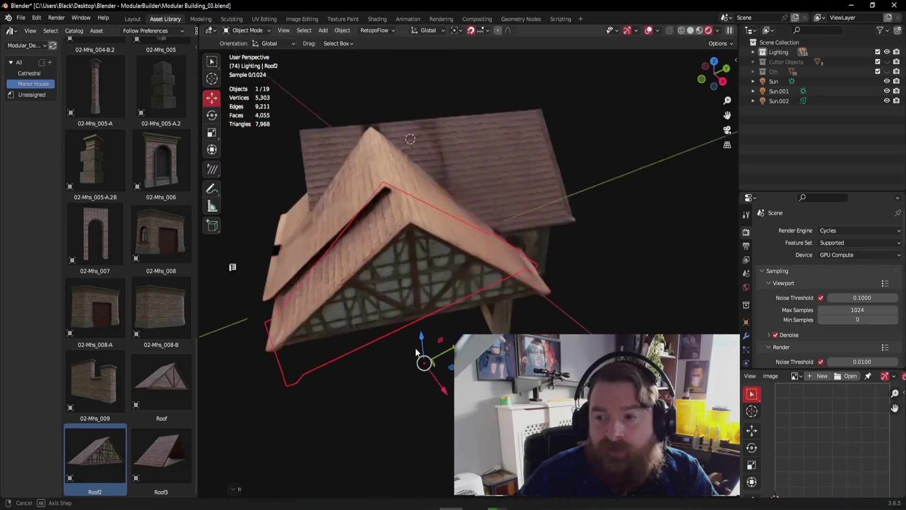
middle_click_drag(419, 355, 510, 357)
left_click_drag(467, 374, 488, 378)
middle_click_drag(489, 378, 337, 350)
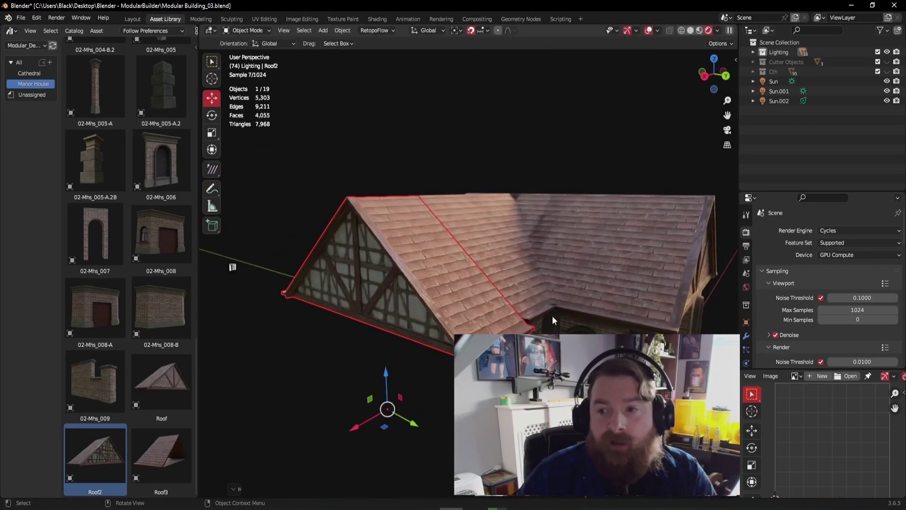
- Replace the Roof2 gable with a copy of the main roof's brick gable section, placing it at the wing's open roof end
key("Delete")
left_click(665, 301)
middle_click_drag(665, 301, 520, 287)
key("shift+d")
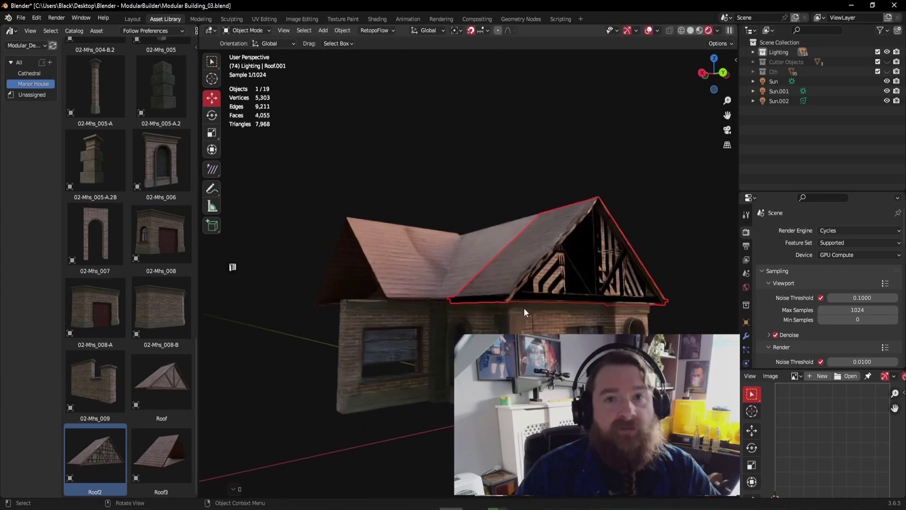
left_click_drag(354, 422, 354, 421)
middle_click_drag(285, 172, 333, 170)
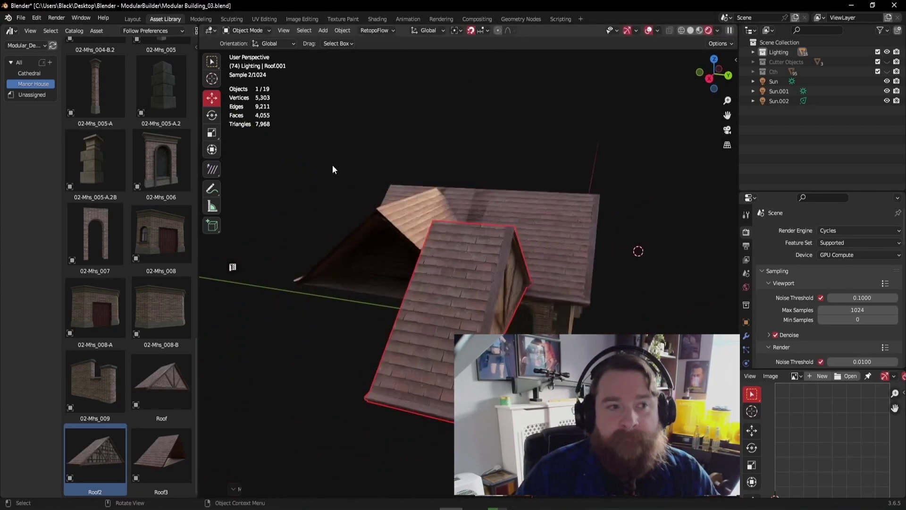
left_click_drag(460, 433, 349, 320)
- Snap the wing's roof sections to the grid and align them with the end gable section along Y
key("g")
key("y")
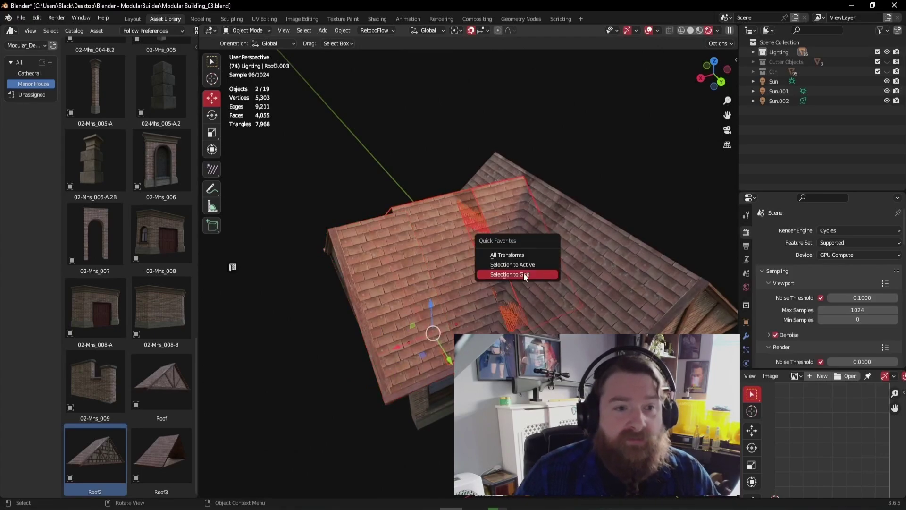
left_click(523, 273)
left_click(467, 296)
left_click_drag(362, 368, 310, 391)
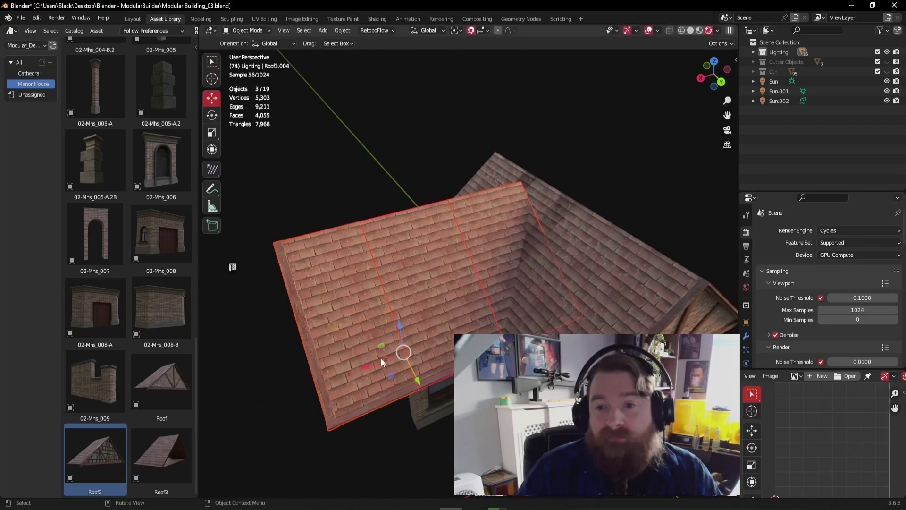
mouse_move(416, 378)
left_mouse_down()
mouse_move(405, 368)
mouse_move(413, 382)
left_mouse_up()
left_click(422, 432)
mouse_move(422, 427)
middle_mouse_down()
mouse_move(431, 350)
mouse_move(427, 437)
middle_mouse_up()
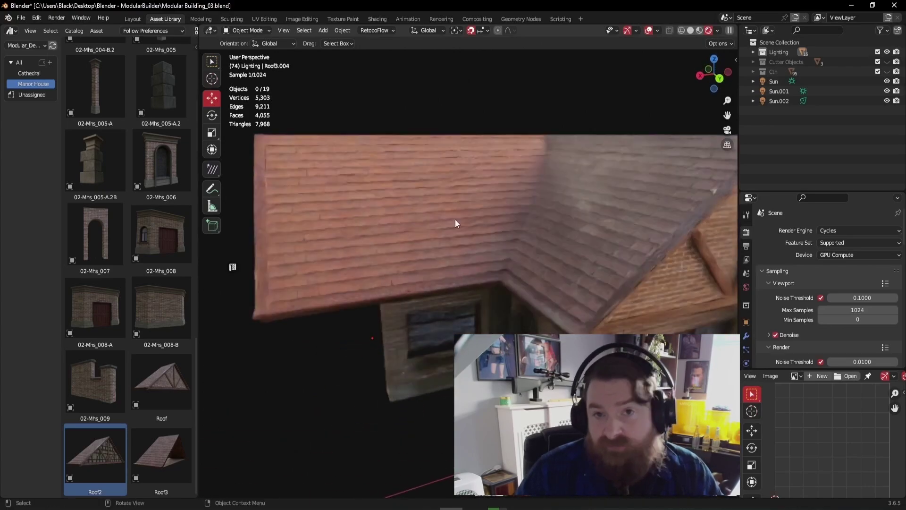
- Duplicate the wing's inner roof section along X into the main roof to fill the junction
left_click(530, 160)
key("shift+d")
key("x")
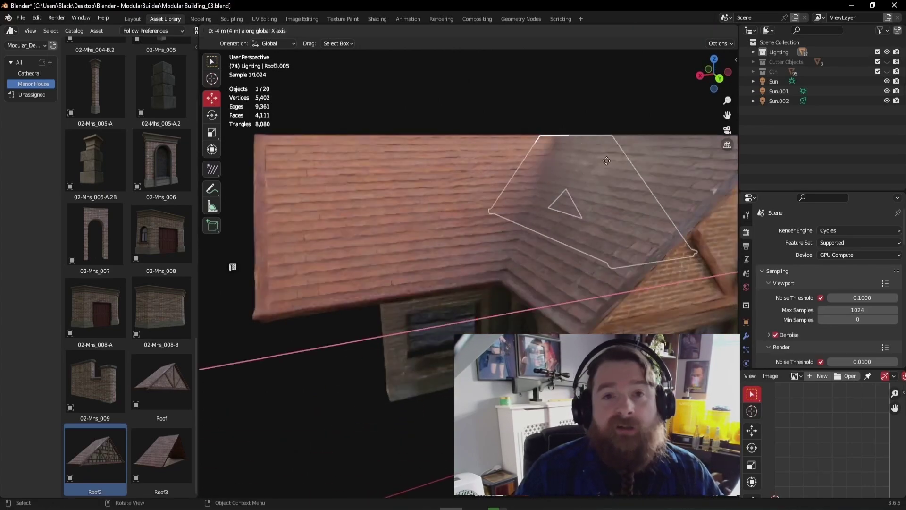
left_click(617, 160)
middle_click_drag(477, 425, 476, 401)
left_click(476, 401)
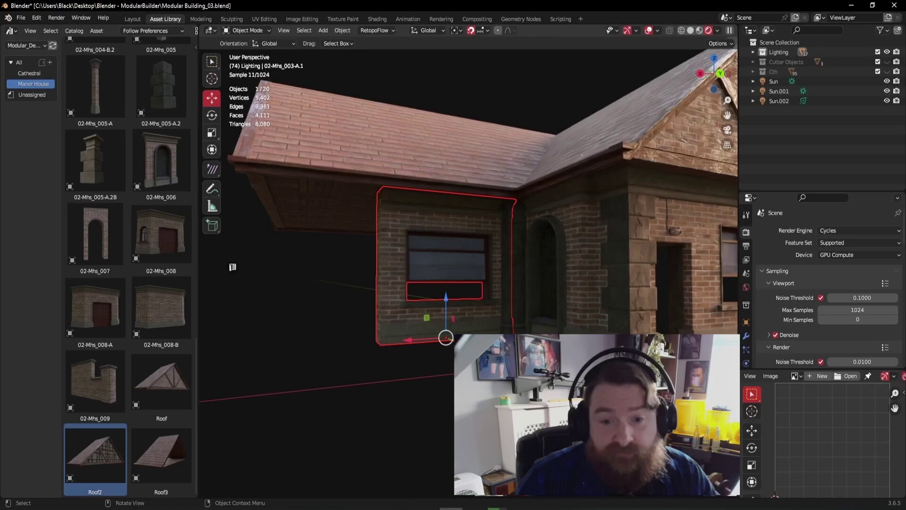
scroll(500, 340, "up", 3)
scroll(500, 340, "down", 4)
middle_click_drag(500, 336, 417, 322, "shift")
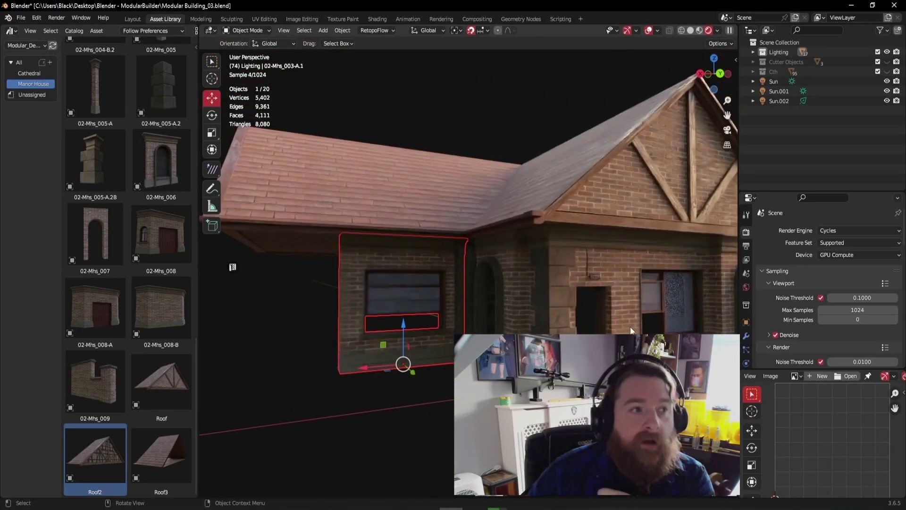
middle_click_drag(612, 331, 483, 315)
- Add the 02-Mhs_008 door-and-window corner module from the Manor House assets beside the wing and snap it to the grid
scroll(151, 402, "up", 10)
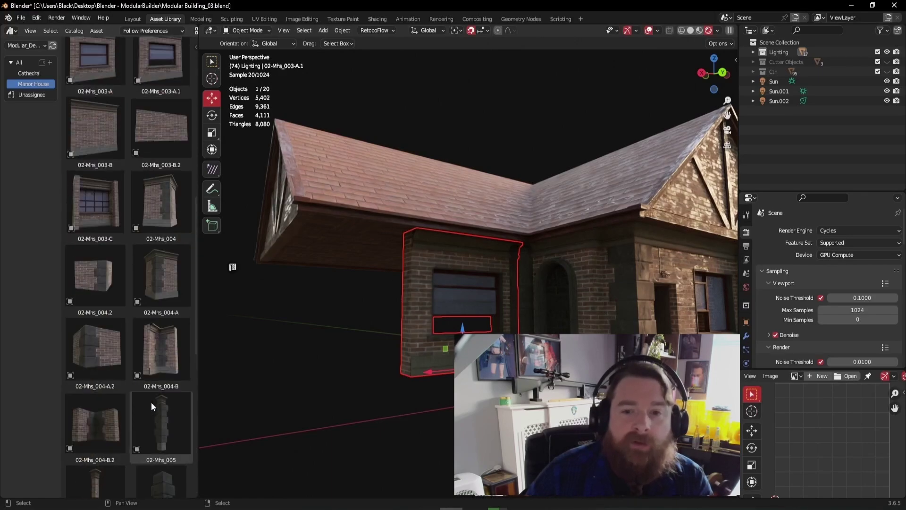
scroll(151, 402, "up", 5)
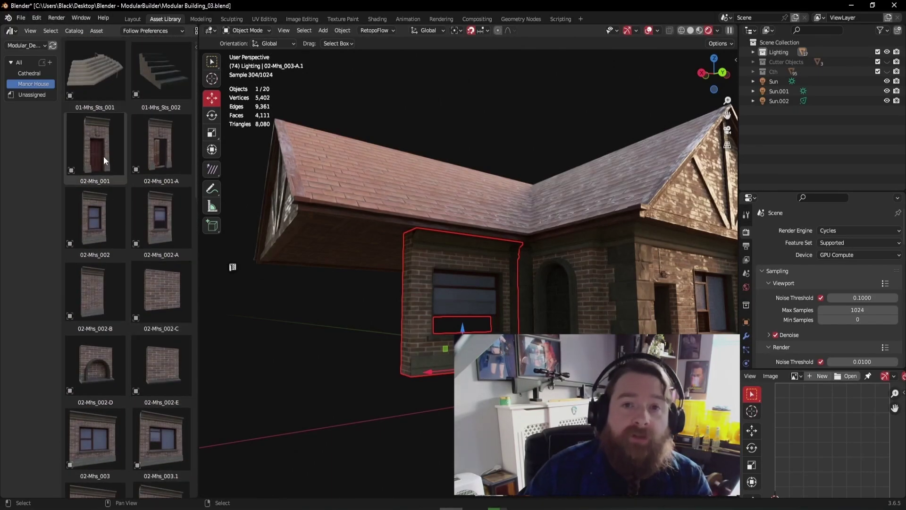
scroll(125, 200, "down", 13)
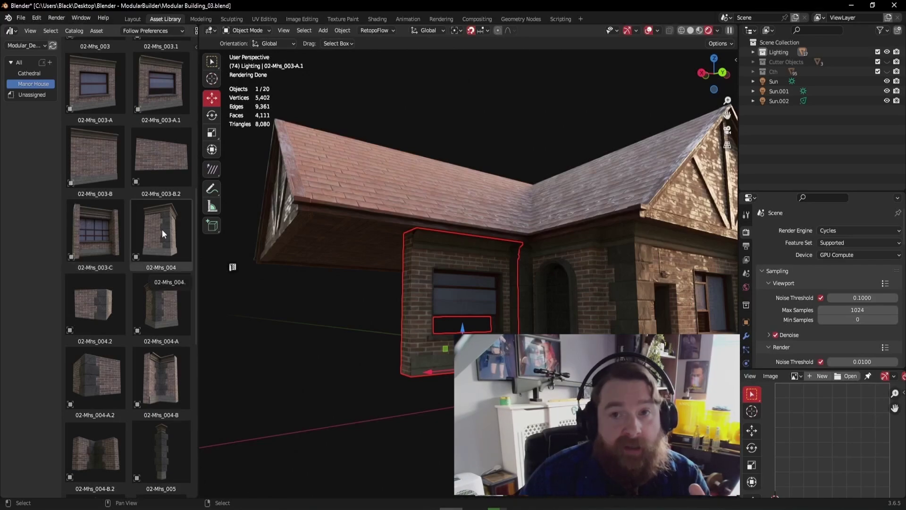
scroll(173, 434, "down", 8)
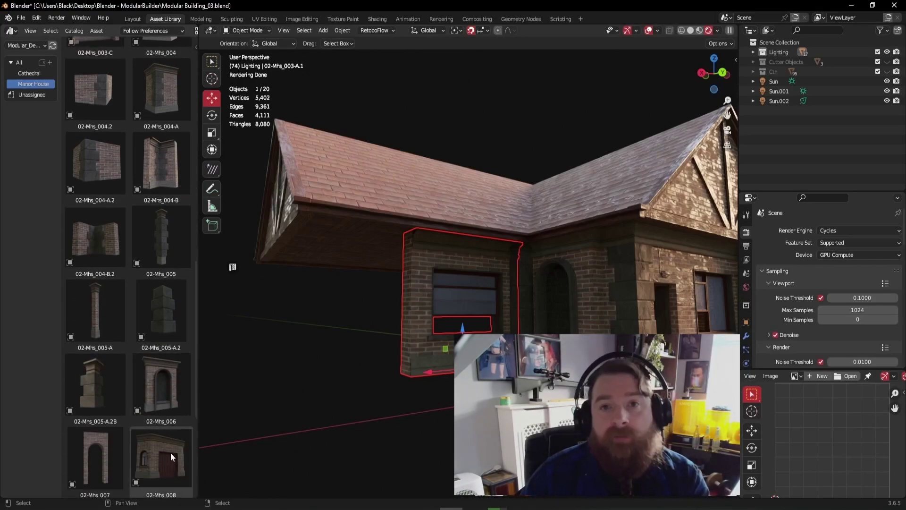
left_click_drag(171, 452, 301, 401)
key("q")
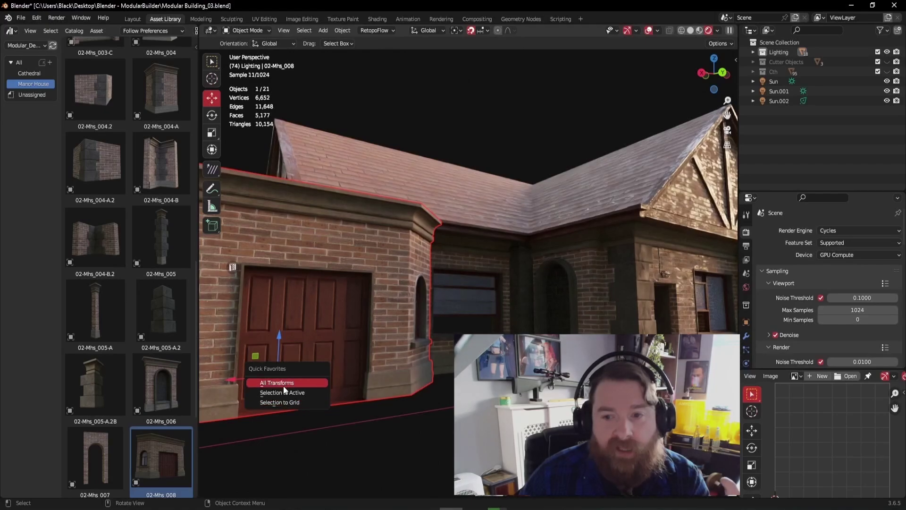
left_click(285, 403)
- Rotate the 02-Mhs_008 module about its vertical axis and fit it against the wing's window wall
key("r")
middle_click_drag(374, 364, 382, 382)
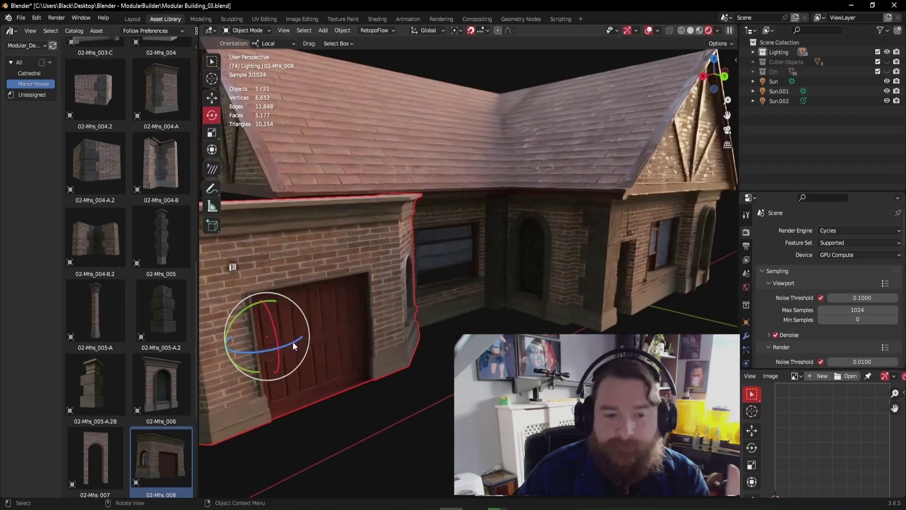
left_click_drag(293, 343, 314, 310)
left_click(406, 379)
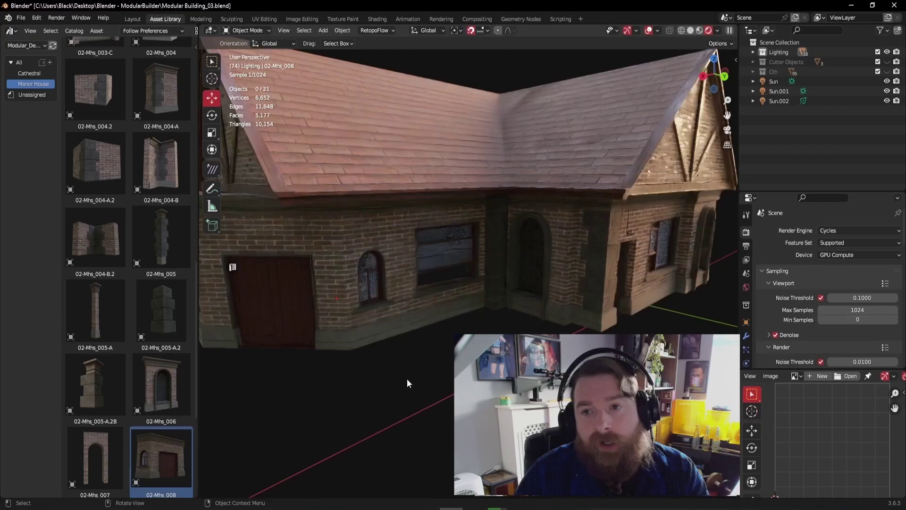
- Shift the wing's outer roof end outward so that it covers the 02-Mhs_008 module
middle_click_drag(406, 378, 376, 160)
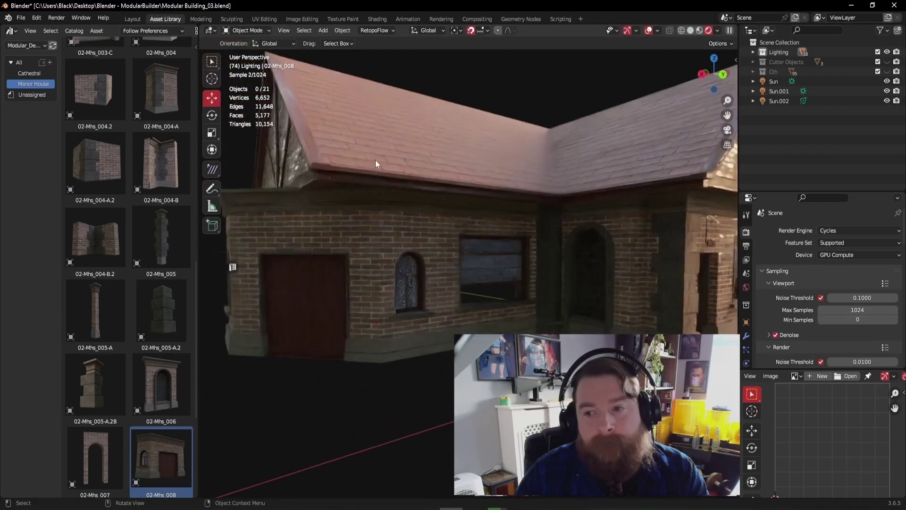
left_click(441, 159)
middle_click_drag(503, 213, 479, 243)
left_click_drag(380, 295, 343, 305)
left_click_drag(510, 276, 482, 278)
left_click(445, 368)
- Duplicate the 02-Mhs_008 module in the negative Y direction and rotate the copy about its local Z axis
middle_click_drag(446, 368, 474, 397)
scroll(438, 341, "down", 3)
left_click(443, 376)
key("shift+d")
key("y")
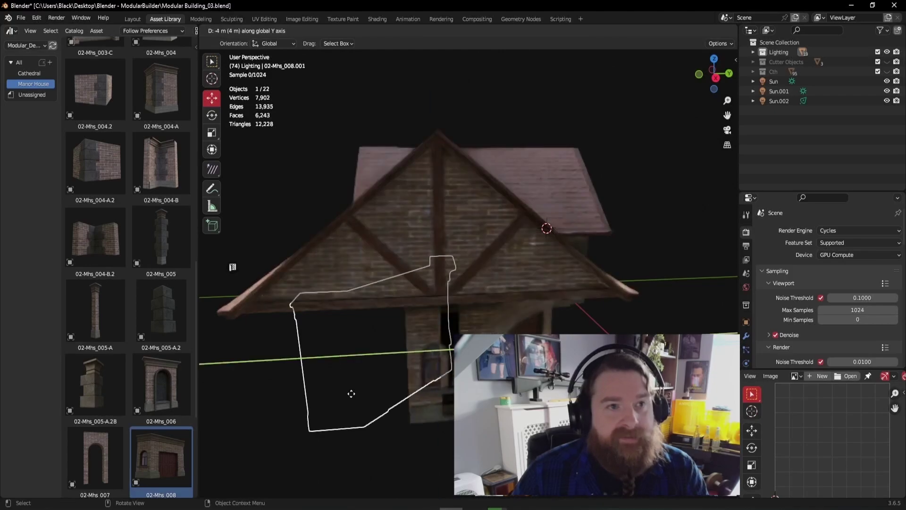
left_click(275, 195)
left_click_drag(347, 362, 236, 362)
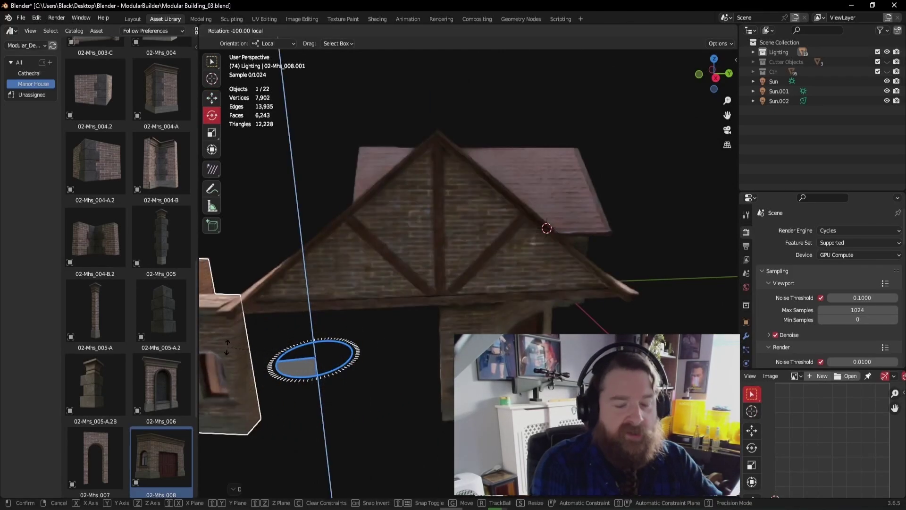
left_click_drag(247, 358, 243, 342)
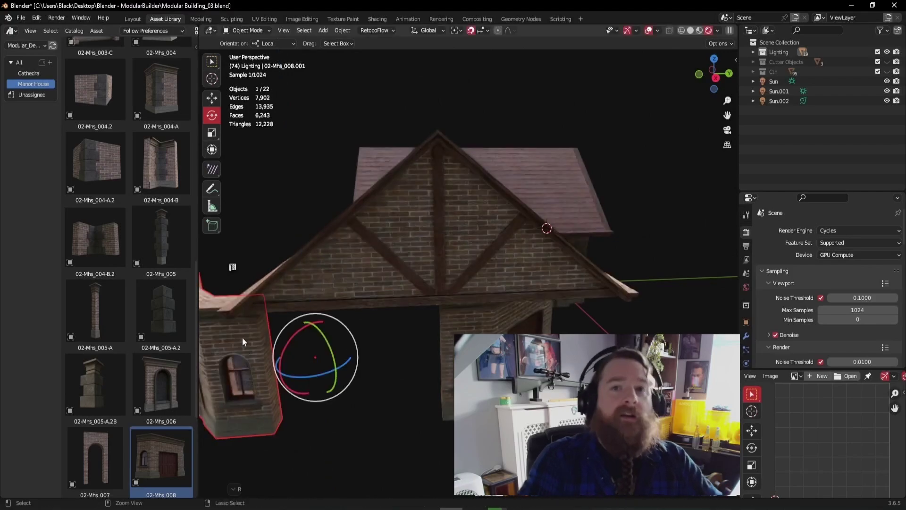
- Move the rotated 02-Mhs_008 copy under the wing's gable so that it joins the original module
left_click(211, 100)
left_click_drag(346, 369, 468, 364)
left_click(444, 436)
middle_click_drag(446, 427, 440, 350)
- Examine the extended wing's end modules, window wall and the roof junction with the main house
left_click(448, 406)
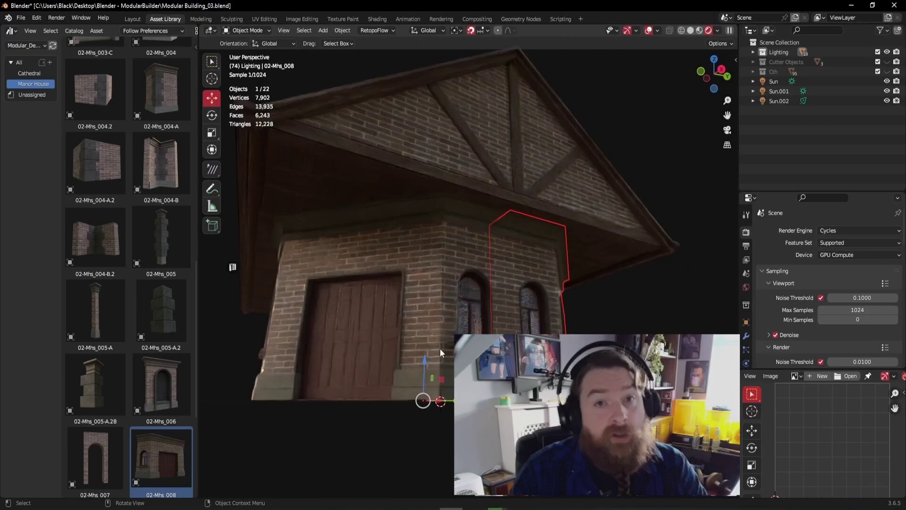
middle_click_drag(519, 323, 334, 307)
scroll(467, 310, "up", 3)
middle_click_drag(467, 310, 486, 351)
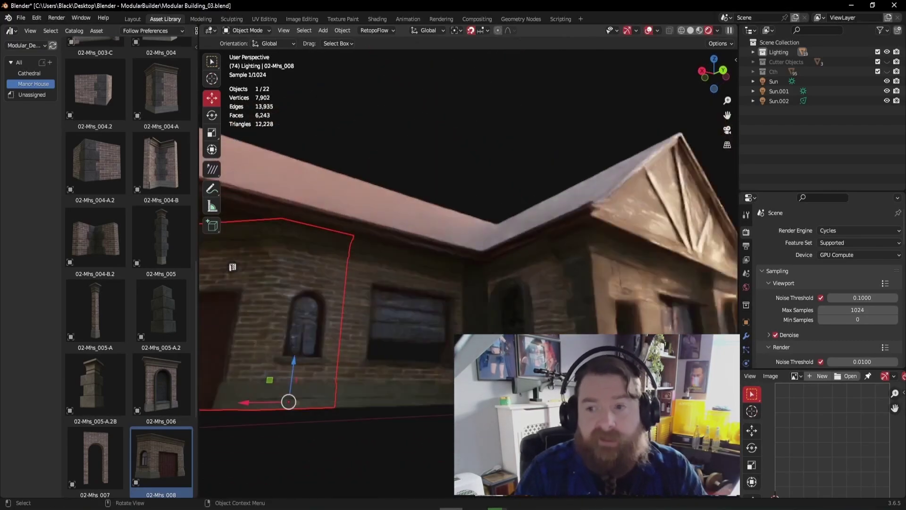
left_click(481, 406)
middle_click_drag(481, 405, 507, 404)
middle_click_drag(232, 267, 233, 267)
middle_click_drag(449, 373, 419, 412)
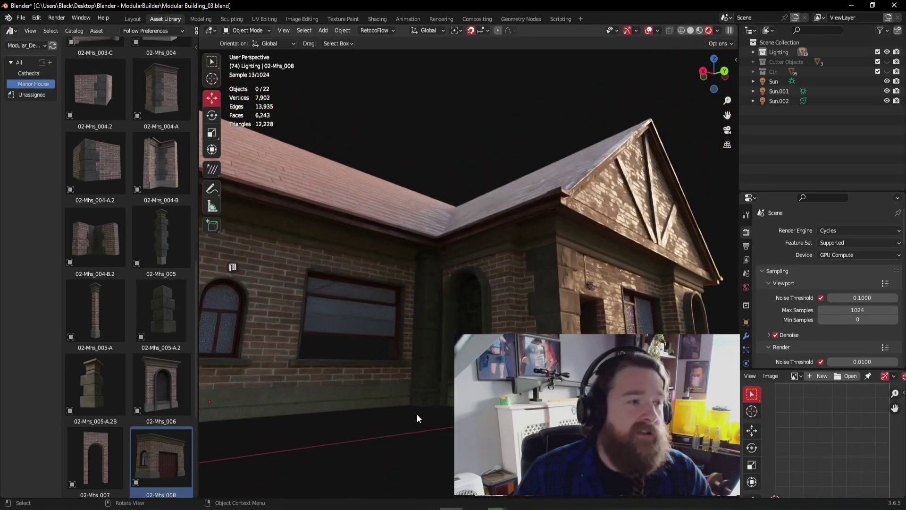
- Switch to the Blender window with Sketch.blend and bring the manor's veranda and dormer roofs into view
mouse_move(382, 508)
left_click(325, 472)
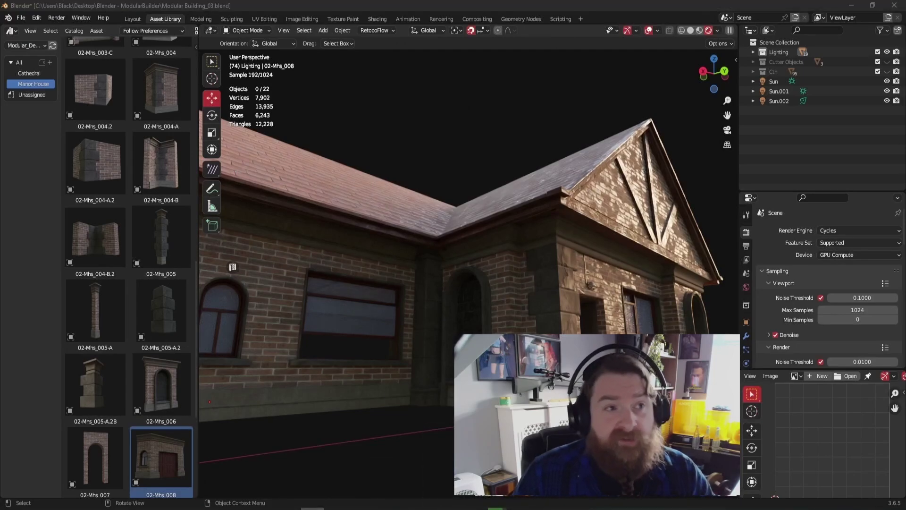
middle_click_drag(525, 169, 412, 273, "shift")
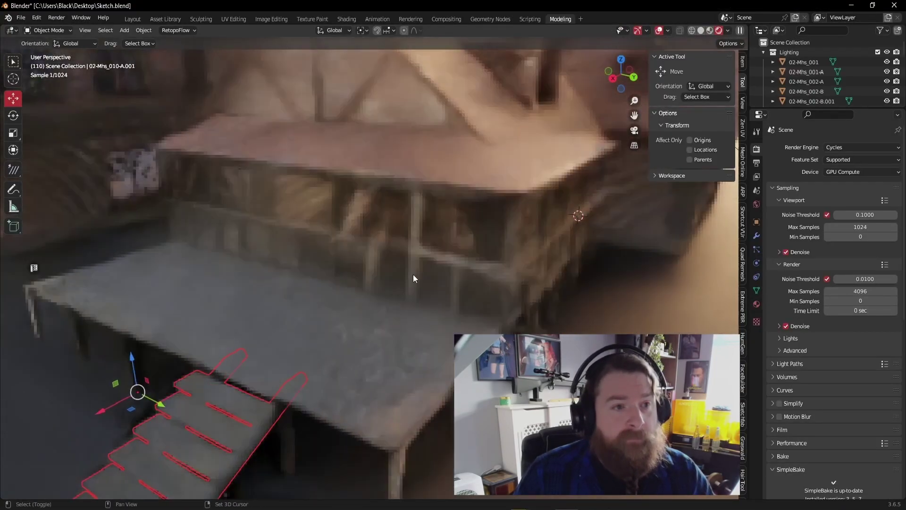
scroll(454, 236, "down", 5)
middle_click_drag(454, 236, 359, 245)
scroll(360, 245, "up", 5)
- Enable Scene World lighting in the rendered viewport shading and view the whole manor from the front
left_click(727, 31)
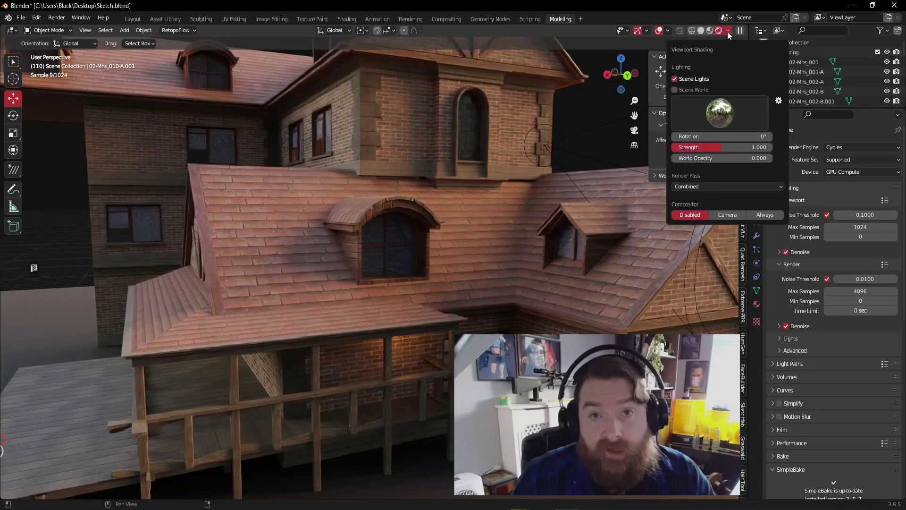
left_click(675, 90)
middle_click_drag(474, 224, 528, 175)
scroll(610, 146, "down", 2)
middle_click_drag(609, 146, 426, 205)
- Collapse the Lighting collection, hide the Sun light and make Sun.001 visible in the scene
left_click(427, 208)
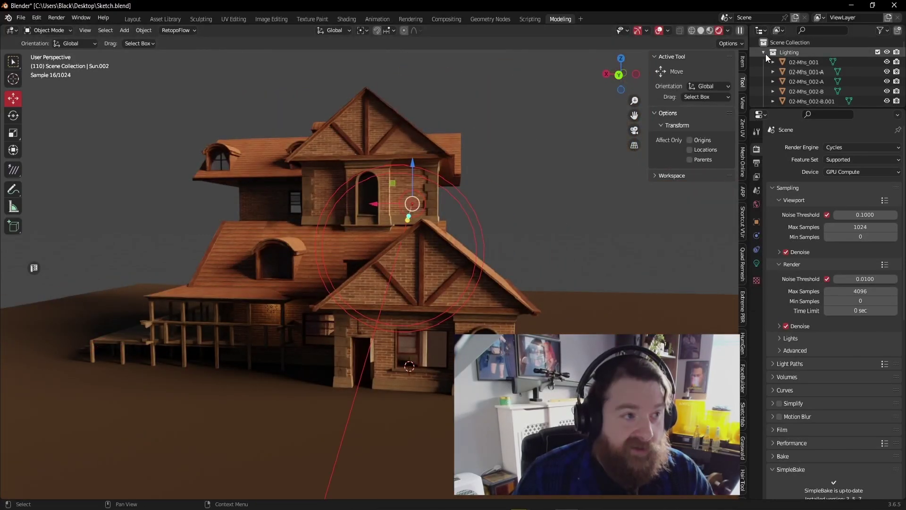
left_click(764, 52)
left_click(763, 72)
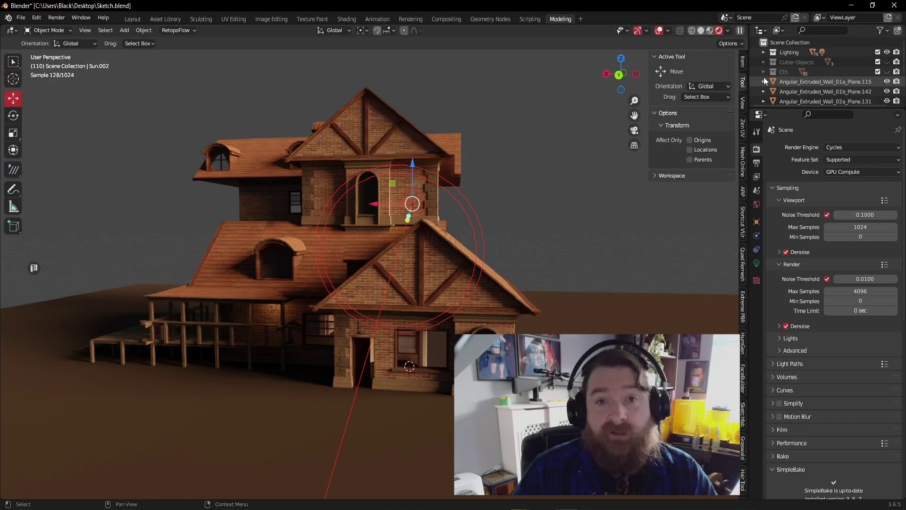
scroll(763, 80, "down", 2)
left_click(794, 83)
left_click(887, 82)
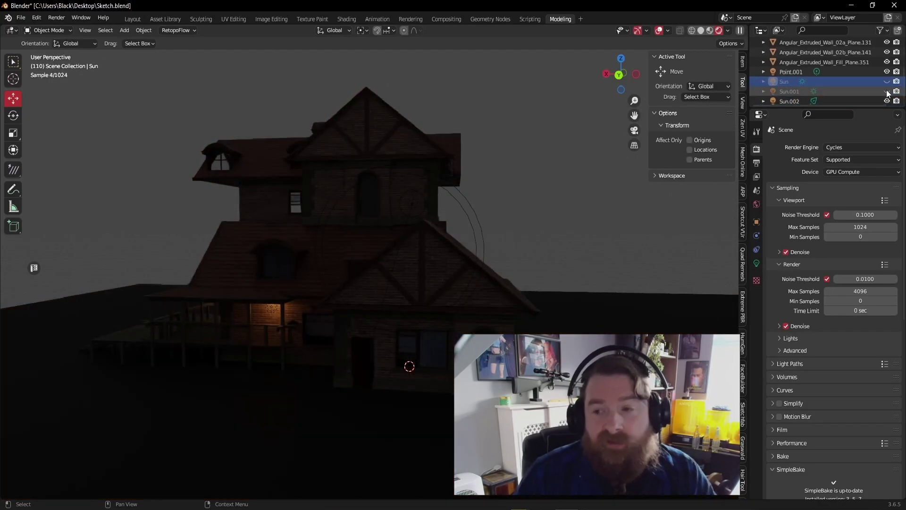
left_click(887, 92)
- Disable Scene World in the viewport shading and rotate the HDRI environment lighting the manor
scroll(323, 257, "up", 4)
middle_click_drag(281, 244, 356, 245)
scroll(322, 253, "down", 2)
left_click(220, 283)
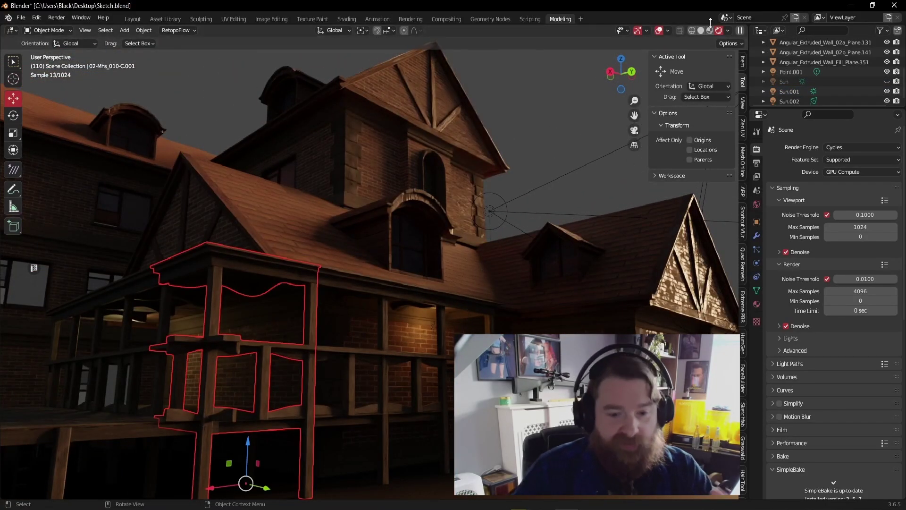
left_click(728, 30)
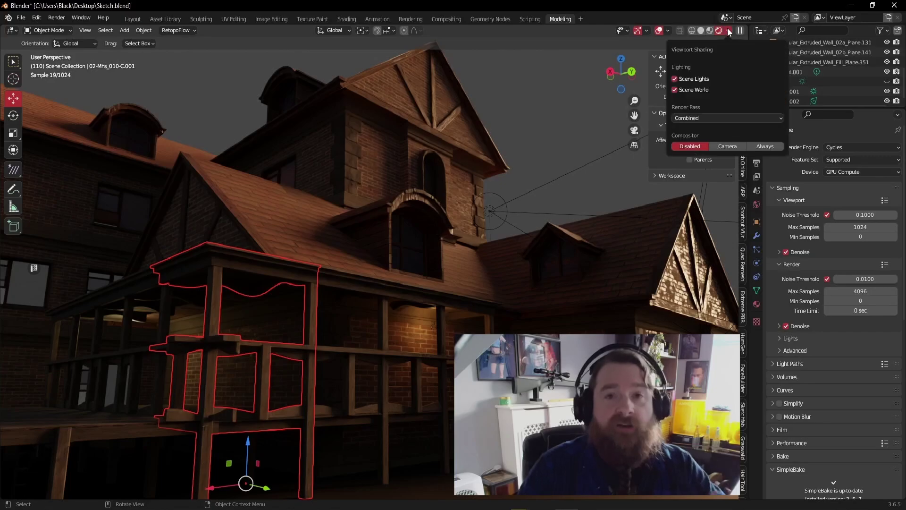
left_click(675, 89)
left_click_drag(722, 136, 782, 136)
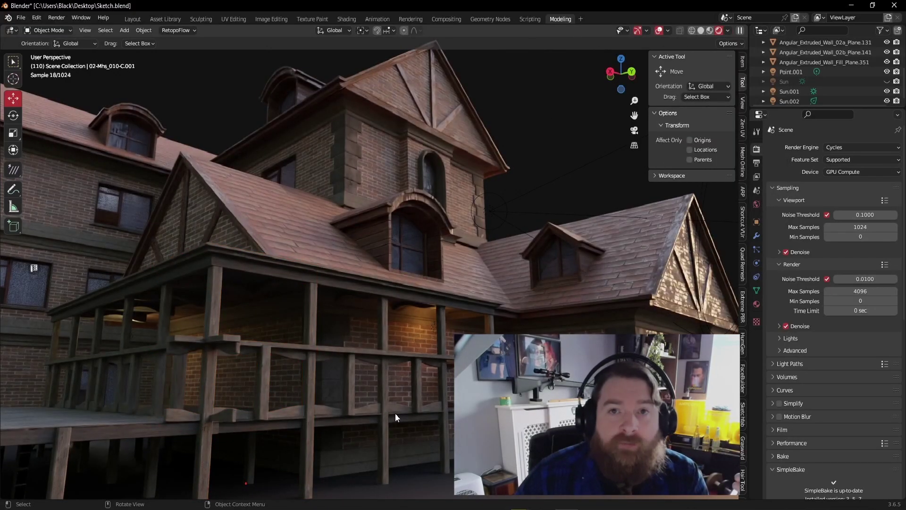
- Move the Sun.002 light by -6.8634 m along X and rotate it to change how it lights the front
middle_click_drag(233, 344, 559, 140)
left_click(485, 228)
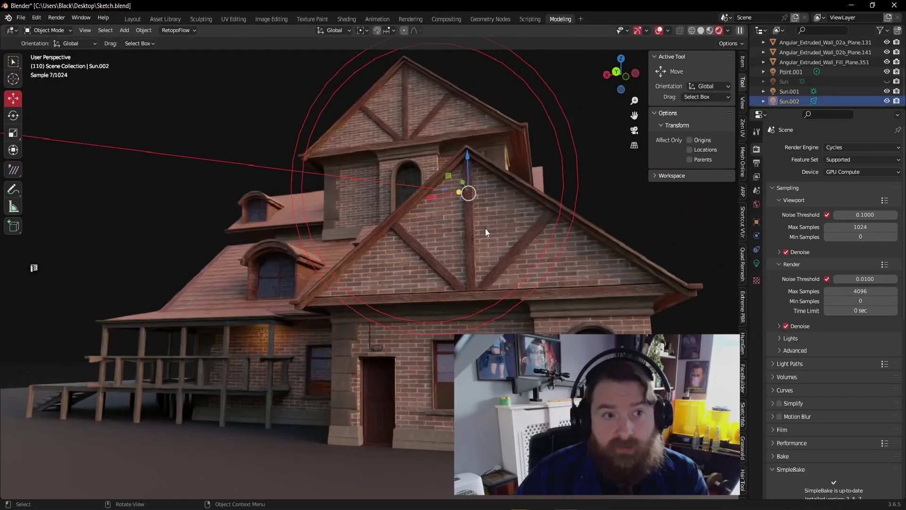
left_click_drag(434, 196, 612, 207)
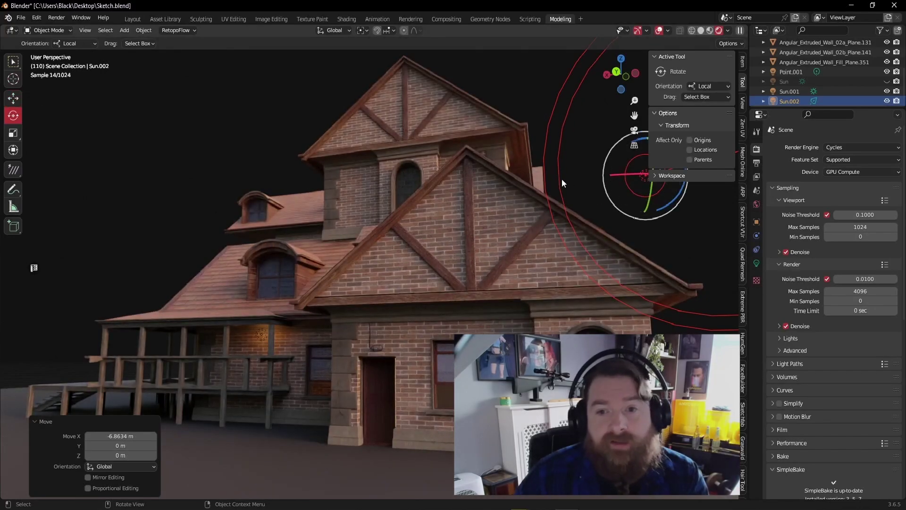
left_click_drag(562, 178, 570, 205)
left_click(245, 222)
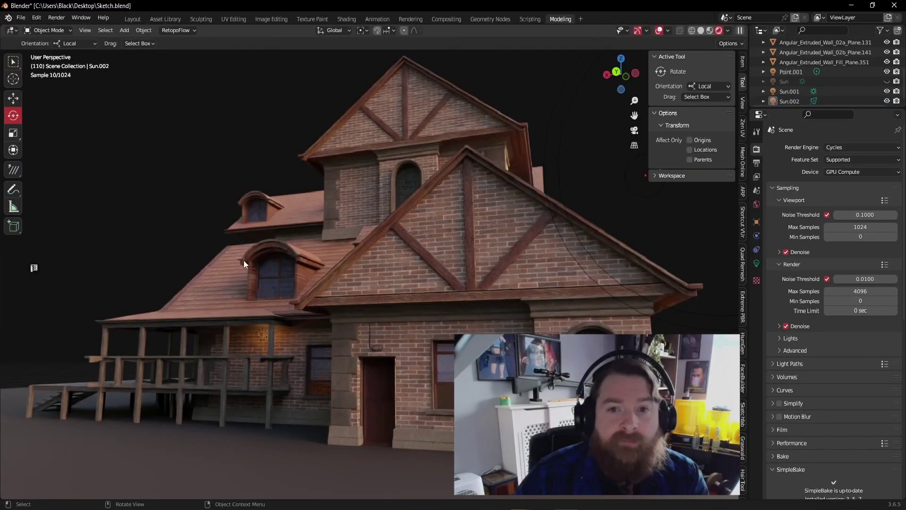
middle_click_drag(244, 259, 375, 301)
scroll(373, 292, "up", 10)
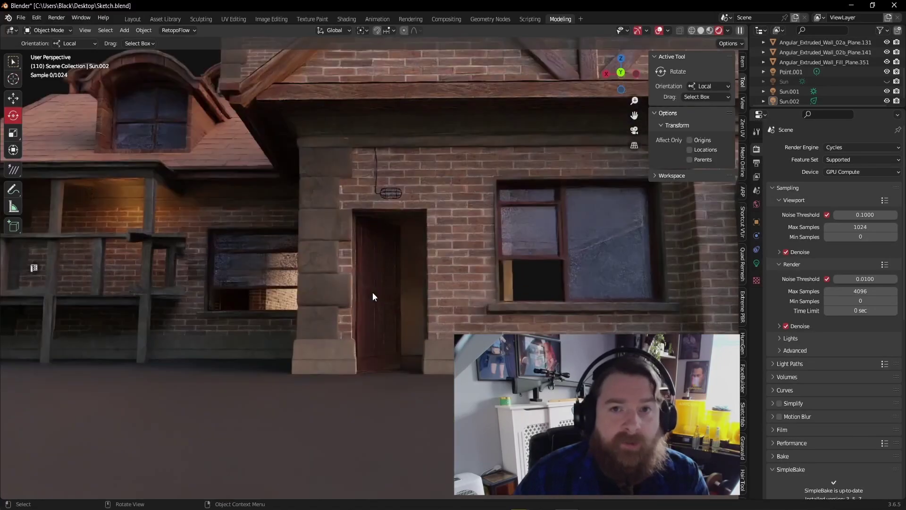
middle_click_drag(433, 398, 417, 380)
left_click(423, 409)
scroll(403, 313, "down", 8)
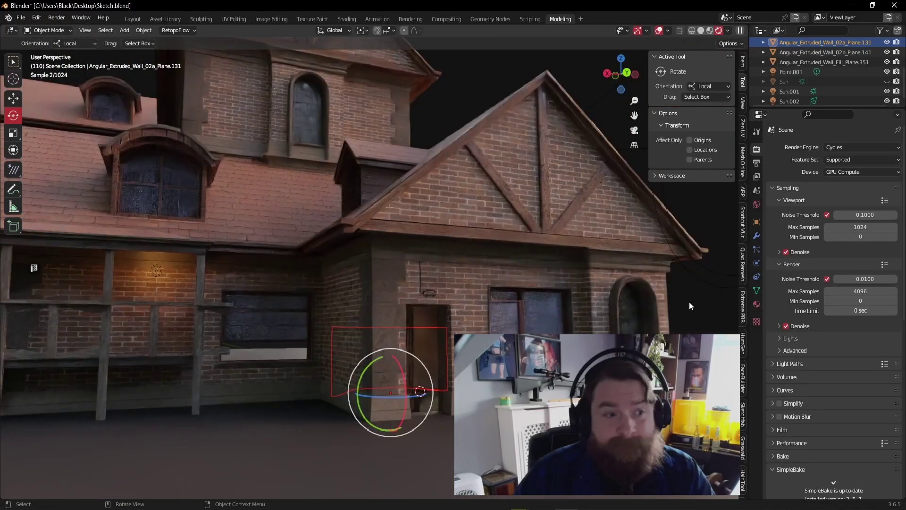
left_click(690, 305)
scroll(406, 308, "up", 5)
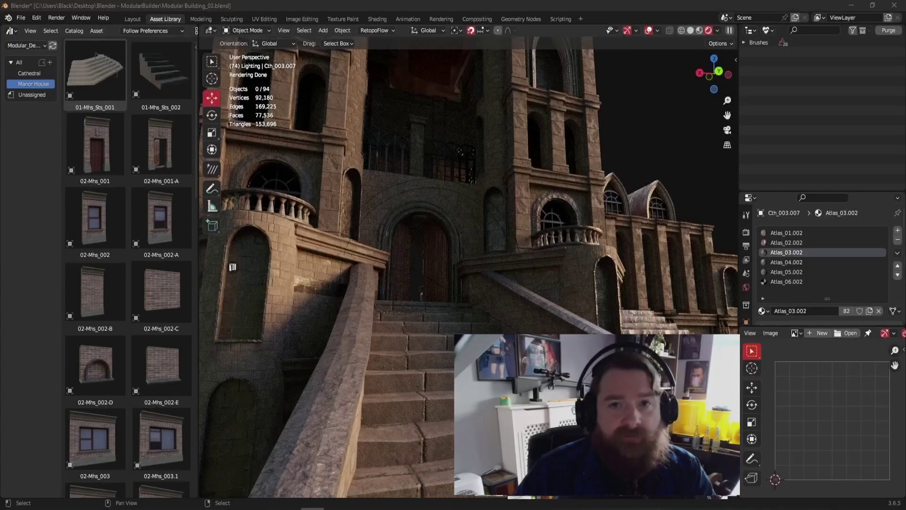
- Show the render settings in the cathedral scene and enlarge the Properties editor
middle_click_drag(468, 256, 514, 302, "alt")
left_click(746, 233)
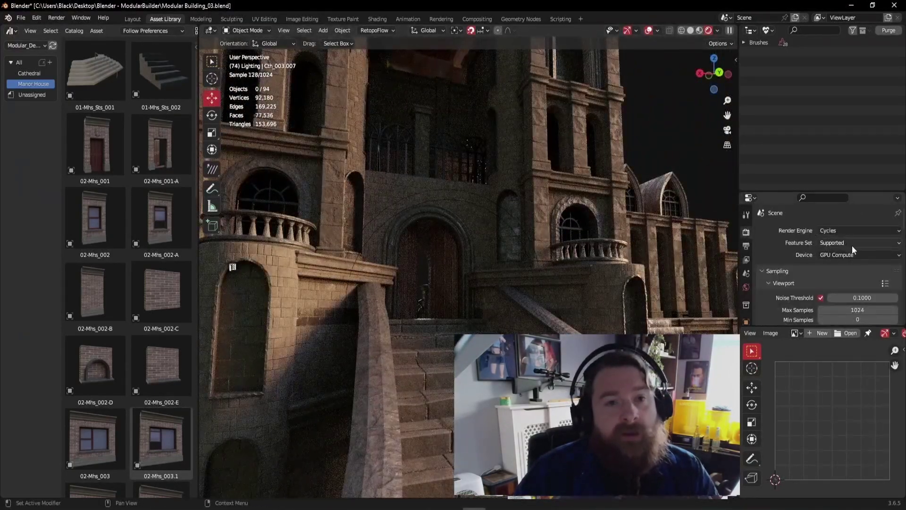
left_click_drag(777, 325, 776, 368)
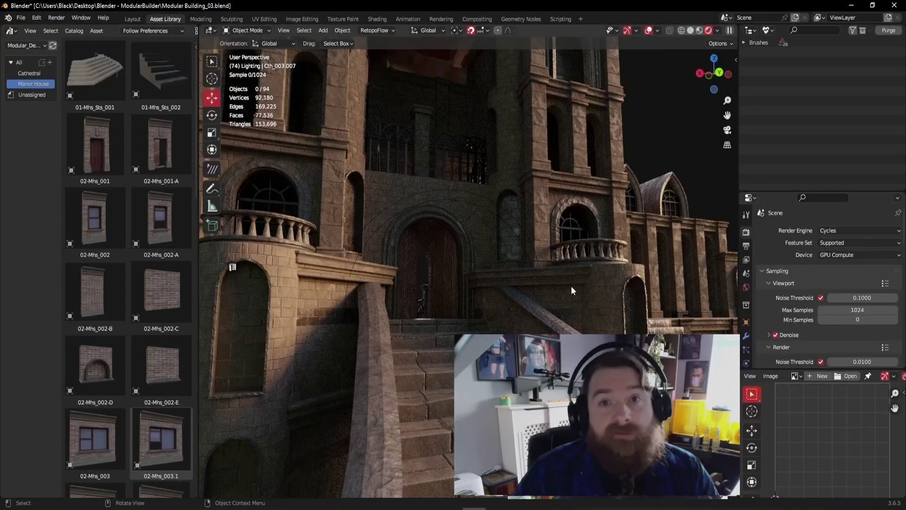
- Hide the light outlines through the viewport overlays and clear the selection
middle_click_drag(571, 286, 548, 268)
middle_click_drag(488, 307, 502, 276)
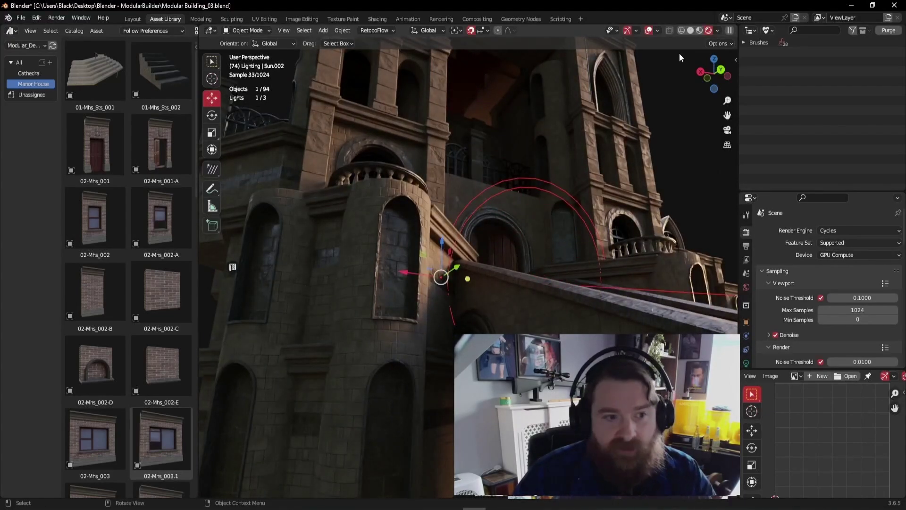
left_click(658, 29)
left_click(601, 182)
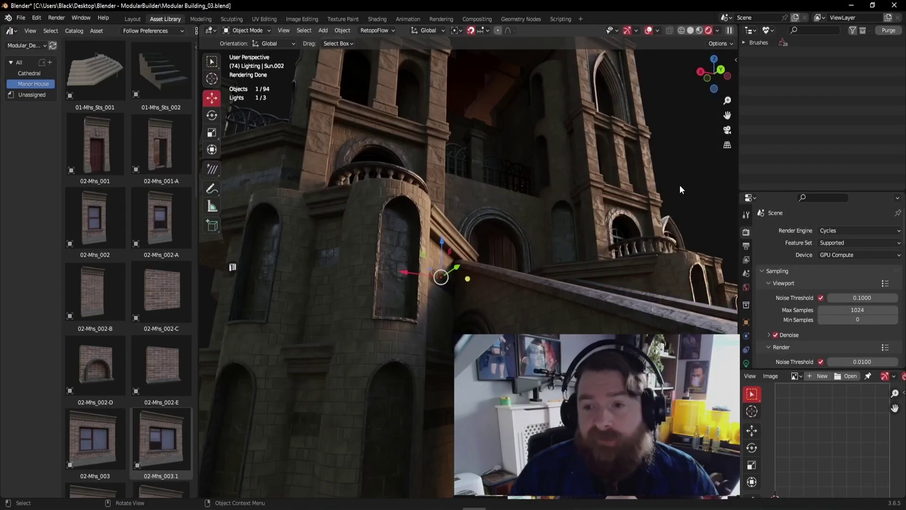
key("alt+a")
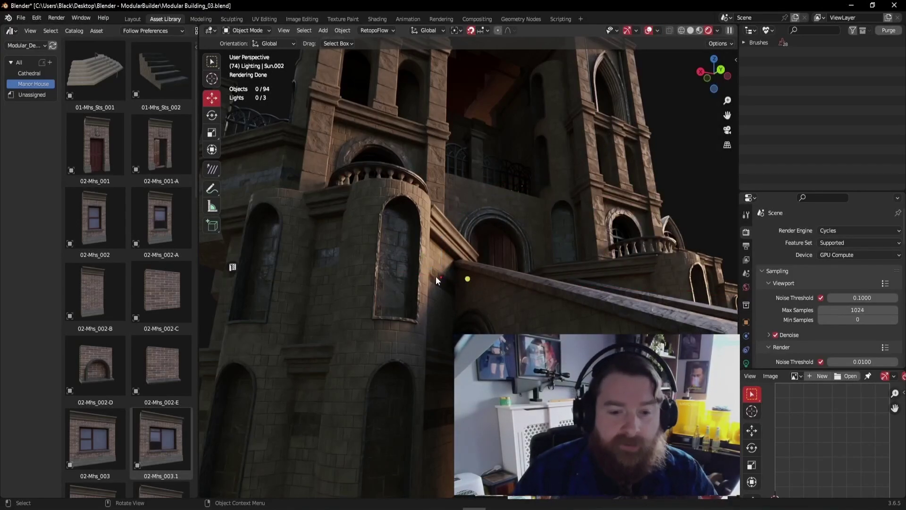
- Open the Cathedral asset catalog and place the Cth_017 corner wall beside the cathedral's side tower
left_click(29, 73)
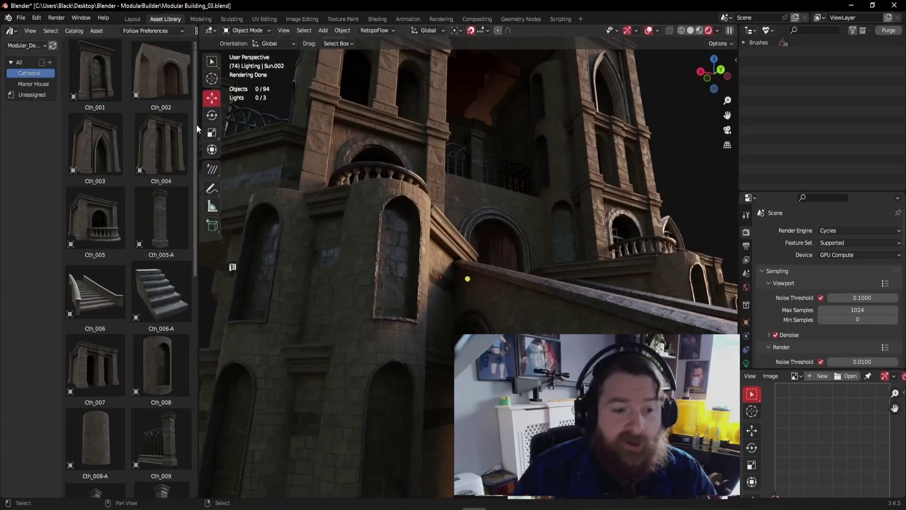
left_click_drag(197, 123, 188, 383)
key("ctrl+KP_3")
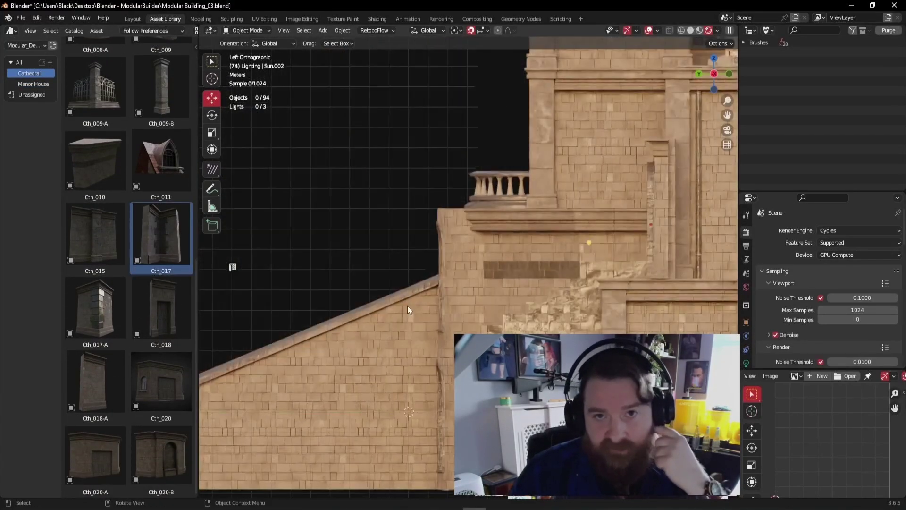
scroll(415, 307, "down", 5)
middle_click_drag(452, 308, 467, 333)
scroll(401, 341, "up", 3)
left_click_drag(161, 236, 353, 342)
left_click_drag(370, 377, 359, 363)
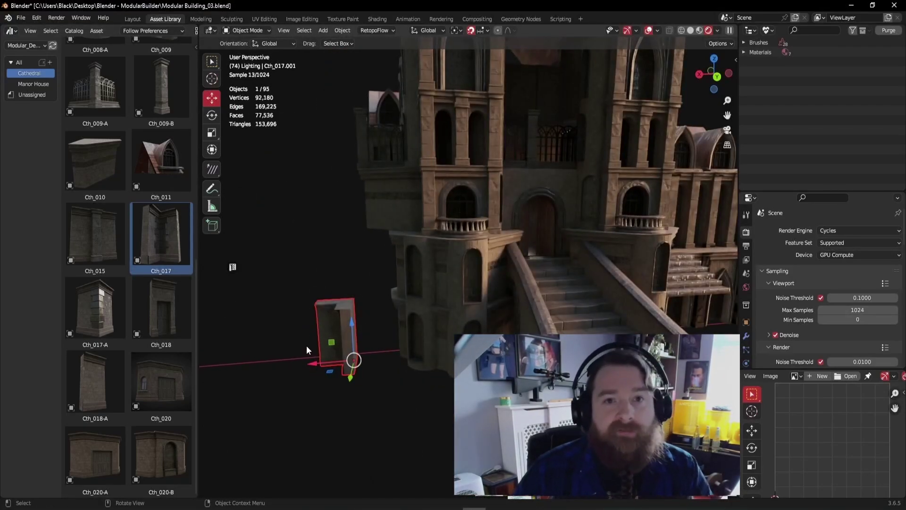
- Rotate the Cth_017 corner wall 90° about its local vertical axis
key("KP_Decimal")
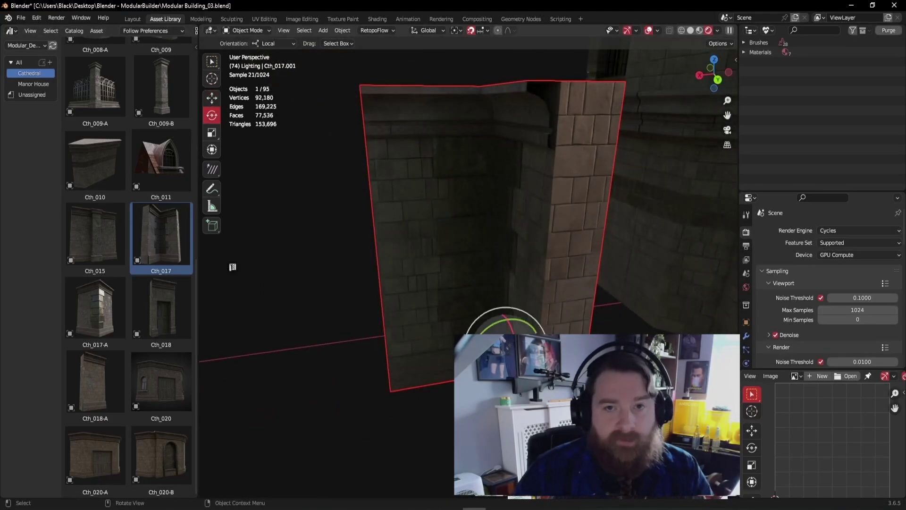
left_click_drag(490, 363, 534, 358)
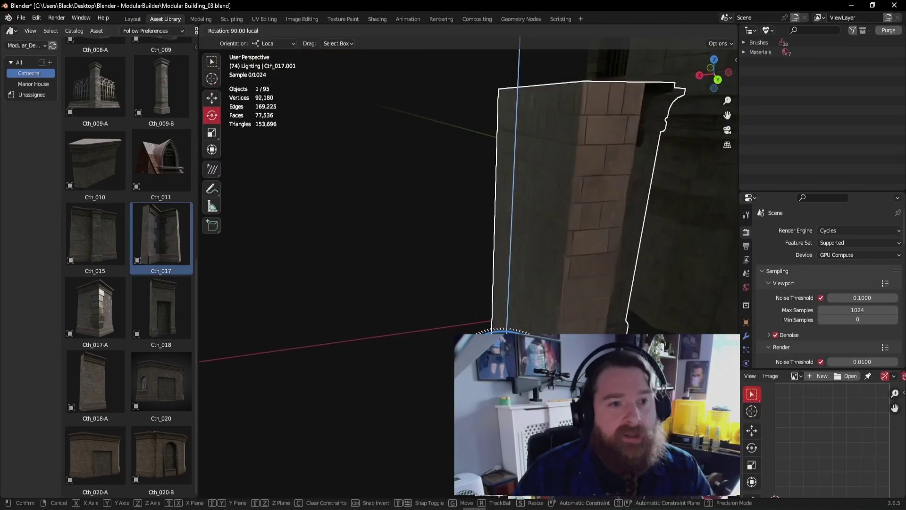
left_click(233, 267)
scroll(233, 267, "down", 3)
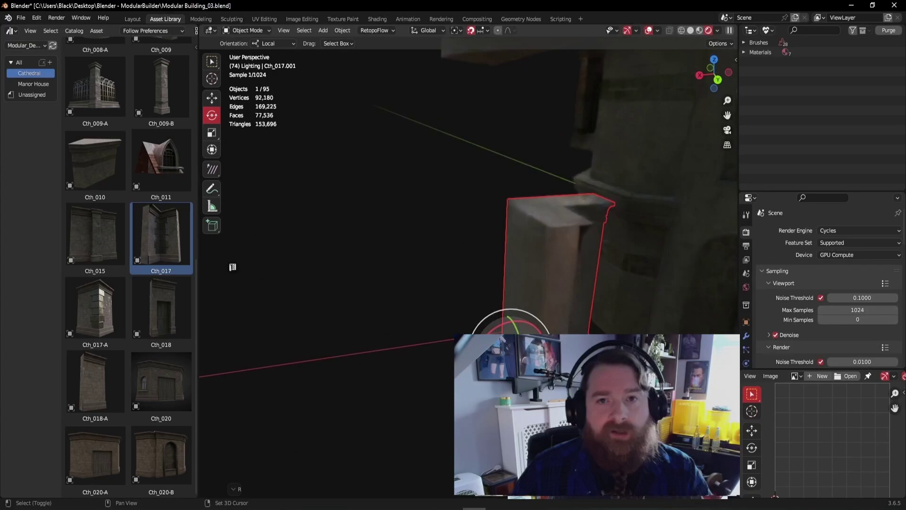
- Switch the viewport to Material Preview shading and frame the corner wall
left_click(700, 30)
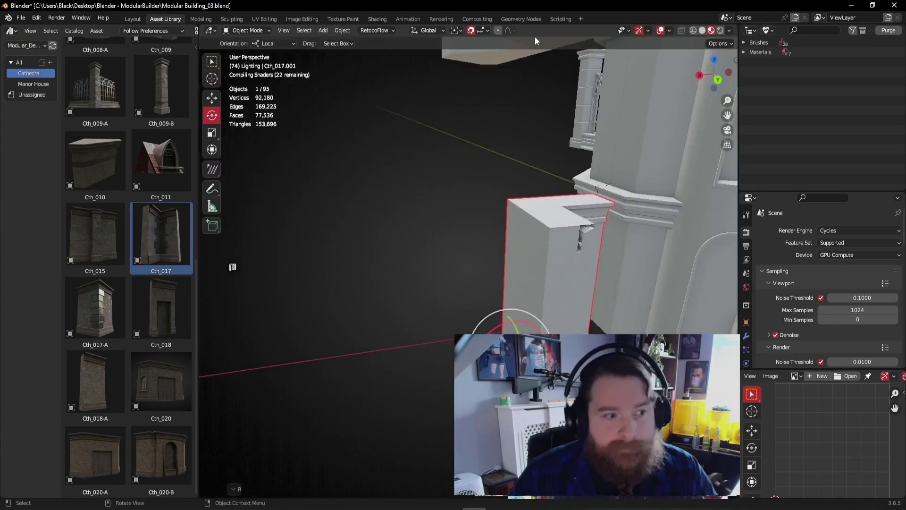
middle_click_drag(543, 281, 415, 274, "shift")
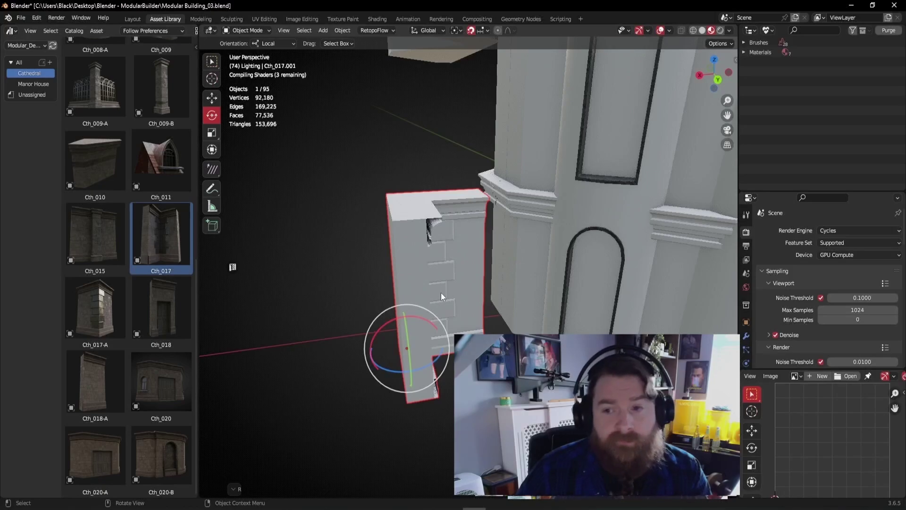
middle_click_drag(479, 300, 432, 322)
scroll(408, 265, "up", 4)
scroll(422, 247, "down", 2)
- Duplicate the Cth_017 corner wall and move the copy 2 m along X to continue the wall run
key("shift+d")
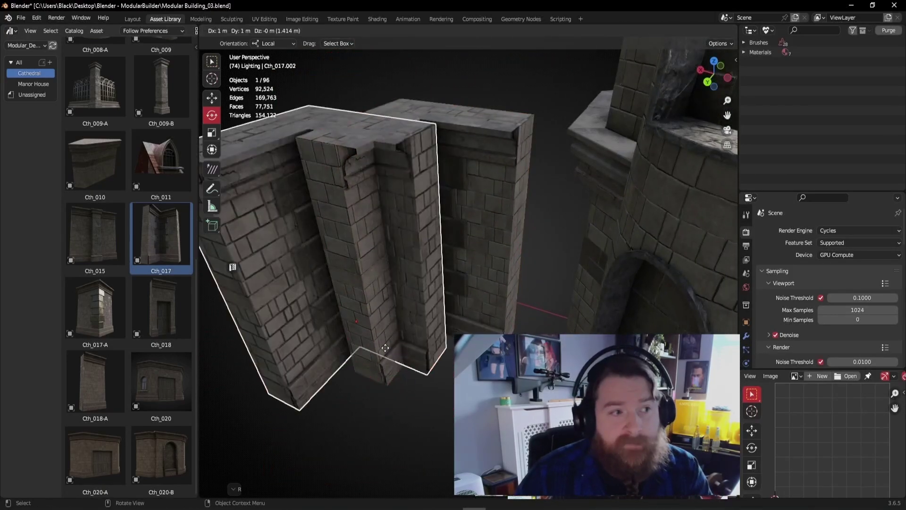
key("r")
key("Escape")
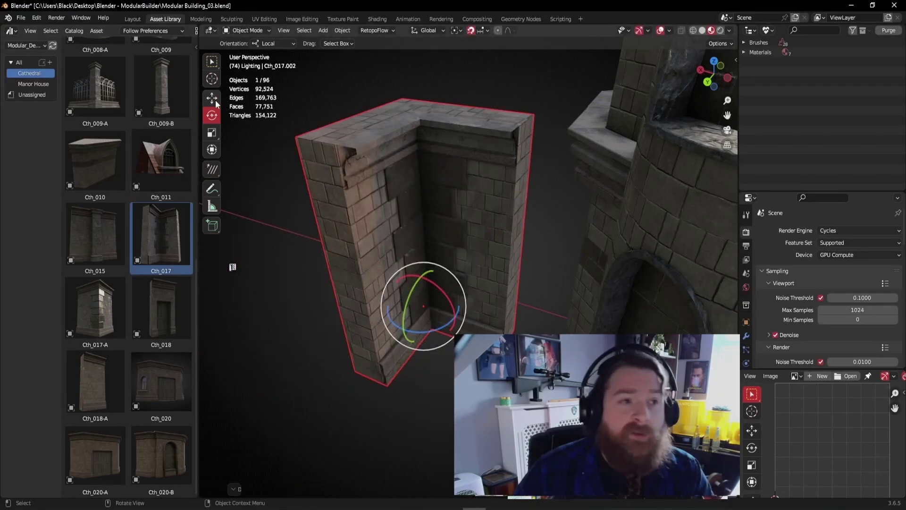
left_click_drag(404, 332, 300, 332)
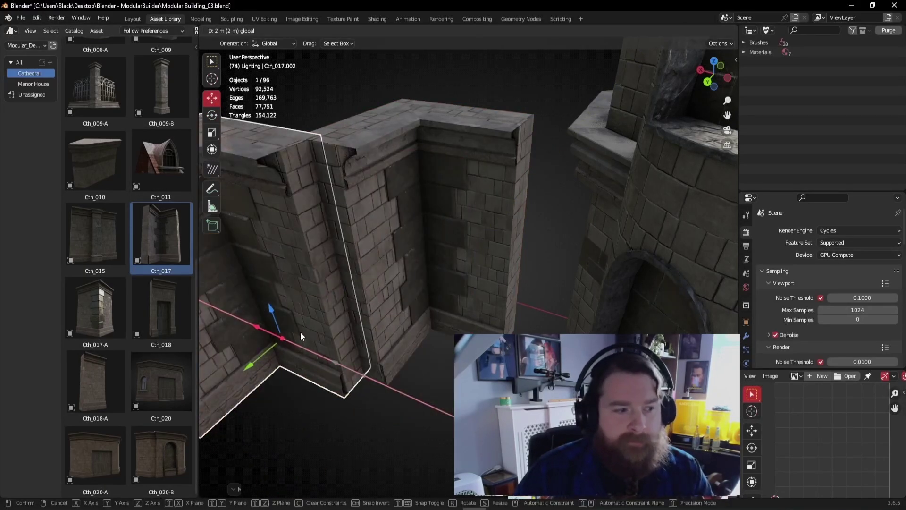
- Add the Cth_009-B pillar at the joint of the two corner walls, turn it upright and shift it along Y
middle_click_drag(398, 330, 359, 245)
left_click_drag(163, 98, 425, 401)
middle_click_drag(433, 325, 417, 361)
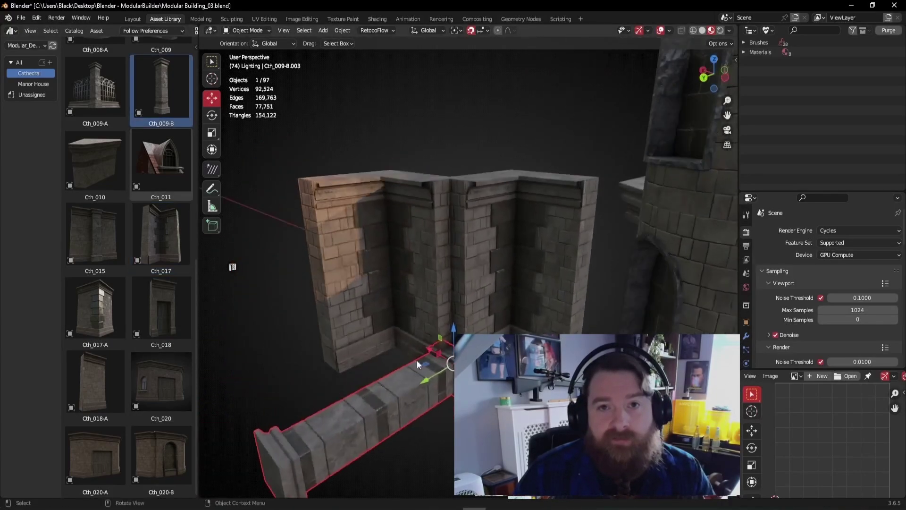
left_click(215, 117)
left_click_drag(442, 338, 478, 356)
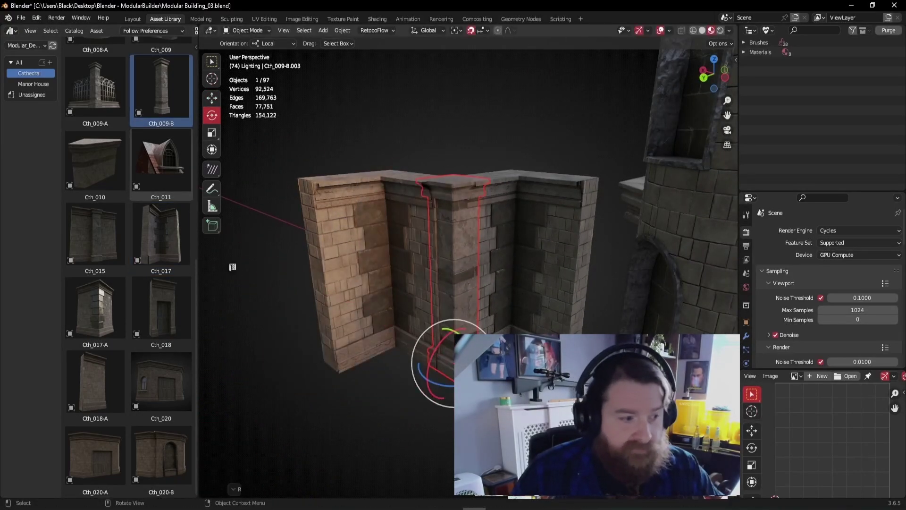
left_click(211, 98)
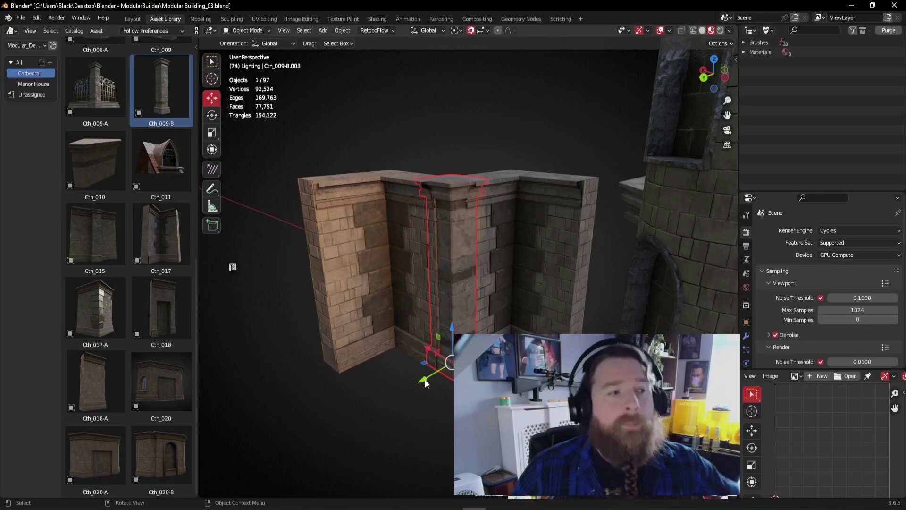
mouse_move(425, 379)
left_mouse_down()
mouse_move(400, 390)
mouse_move(427, 372)
left_mouse_up()
- Try to shift the corner walls against the pillar at their joint
middle_click_drag(427, 373, 516, 214)
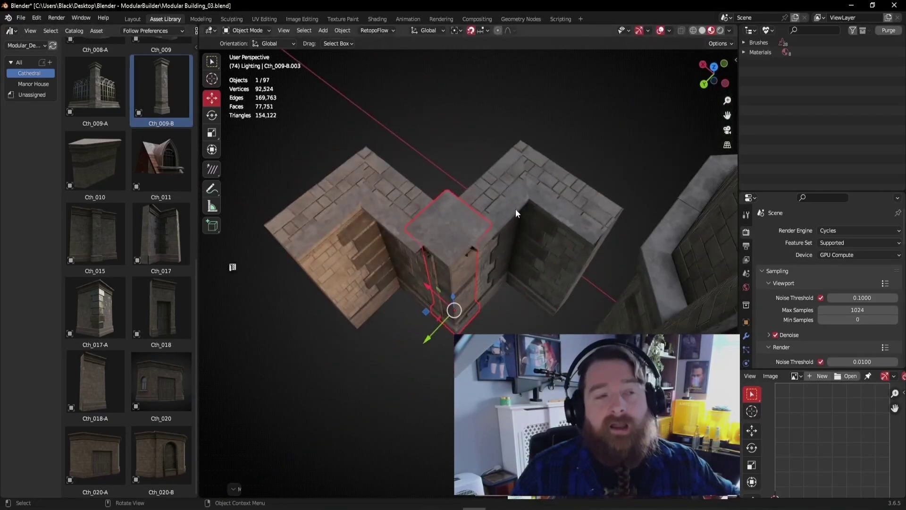
left_click_drag(473, 236, 423, 207)
left_click(378, 233)
left_click_drag(374, 286, 424, 249)
mouse_move(424, 264)
middle_mouse_down()
mouse_move(423, 219)
mouse_move(426, 275)
middle_mouse_up()
key("ctrl+z")
key("ctrl+z")
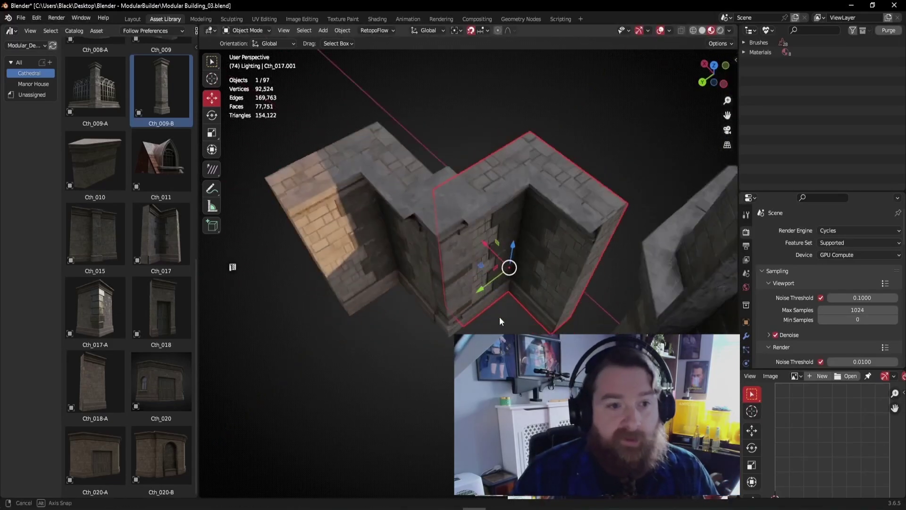
- Move the Cth_009-B pillar by -0.2 m in X and 0.3 m in Y in top view to cover the wall joint
middle_click_drag(500, 317, 457, 337)
key("KP_7")
scroll(538, 240, "up", 6)
middle_click_drag(539, 240, 462, 302, "shift")
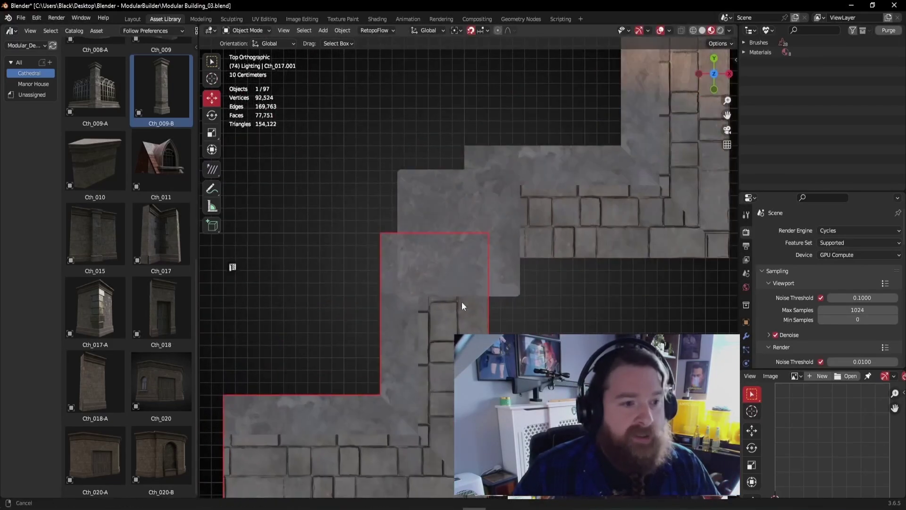
left_click(486, 239)
key("g")
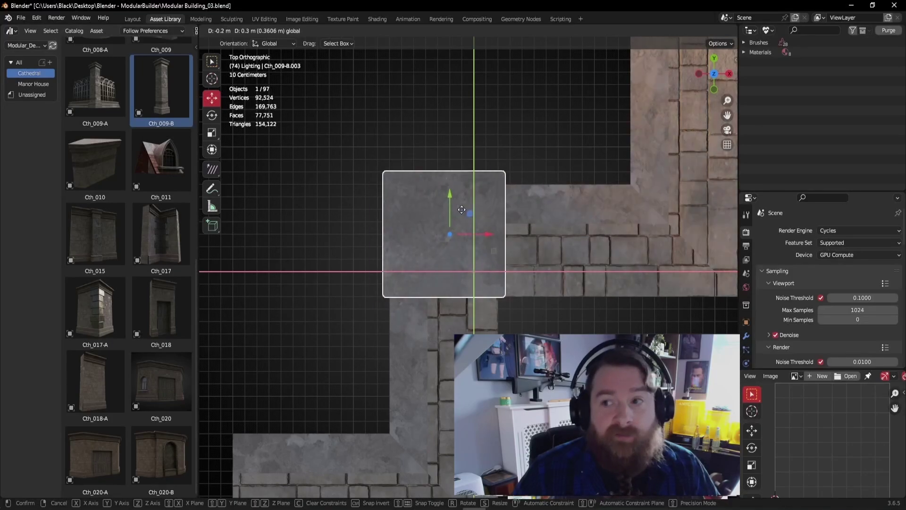
left_click(458, 220)
- Select both corner walls and the pillar, view the assembled section from behind, and clear the selection
middle_click_drag(458, 220, 354, 197)
left_click(354, 198)
left_click(434, 215, "shift")
left_click(502, 228, "shift")
scroll(472, 236, "down", 4)
middle_click_drag(396, 240, 283, 325, "shift")
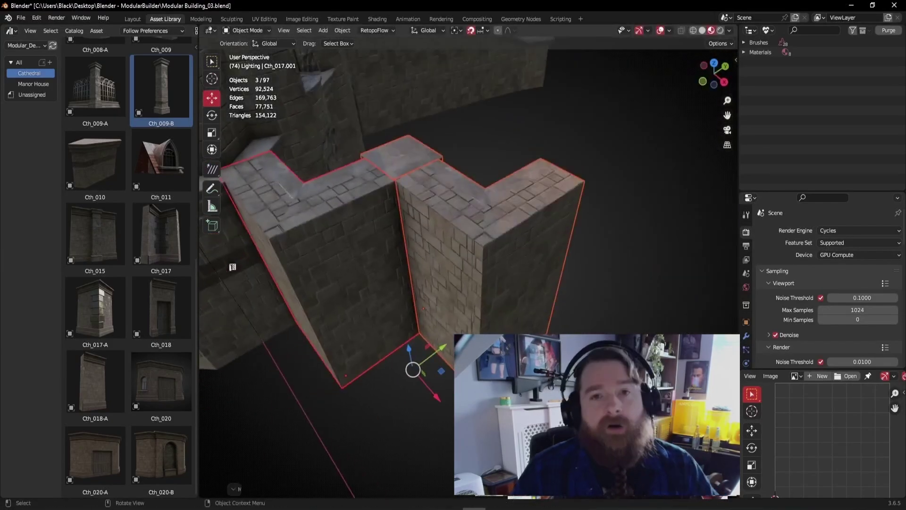
middle_click_drag(446, 342, 411, 303)
key("alt+a")
- Place the Cth_020 section with the large wooden door from the Cathedral catalog in front of the new walls
scroll(409, 300, "down", 4)
scroll(115, 425, "up", 15)
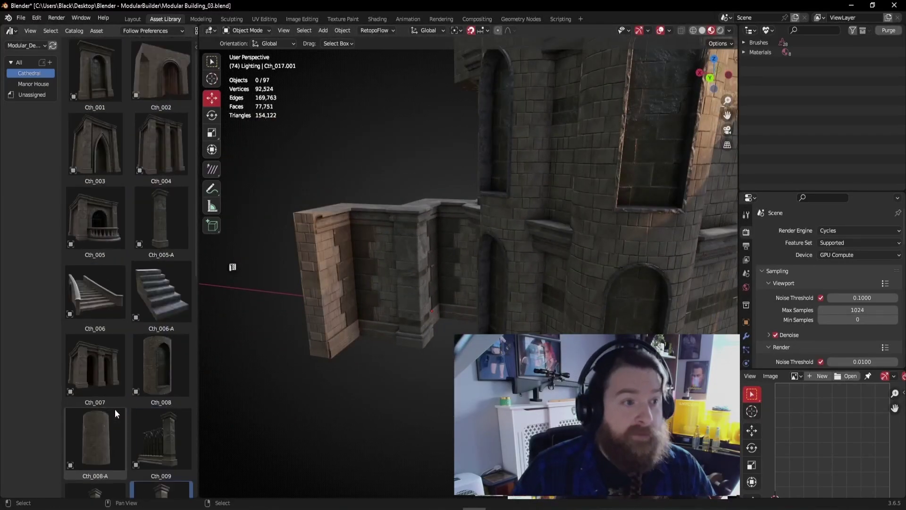
scroll(113, 410, "down", 10)
scroll(104, 418, "down", 5)
middle_click_drag(423, 360, 465, 361, "shift")
left_click_drag(162, 388, 331, 367)
middle_click_drag(361, 378, 383, 341)
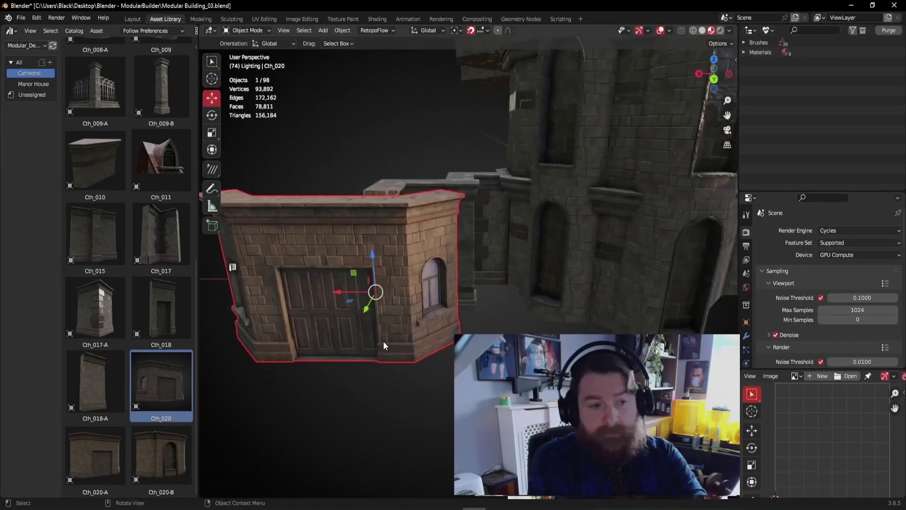
- Move the Cth_020 door section against the free end of the outer corner wall and deselect it
left_click(214, 117)
middle_click_drag(222, 118, 263, 121)
left_click(208, 99)
left_click_drag(388, 282, 270, 287)
key("q")
left_click(369, 300)
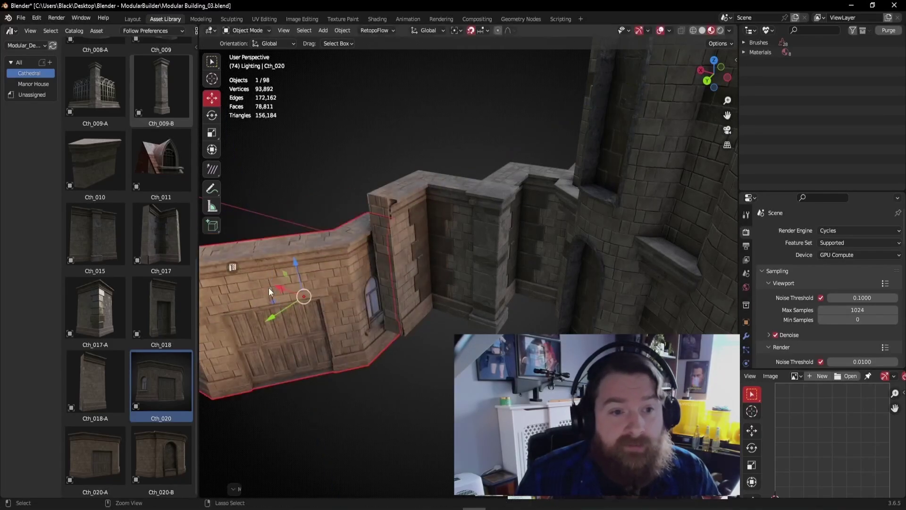
key("ctrl+z")
middle_click_drag(228, 267, 298, 275)
left_click_drag(300, 278, 332, 292)
left_click(491, 321)
- Switch the viewport to Rendered shading and view the joint between the door section and the corner wall
middle_click_drag(491, 321, 453, 271)
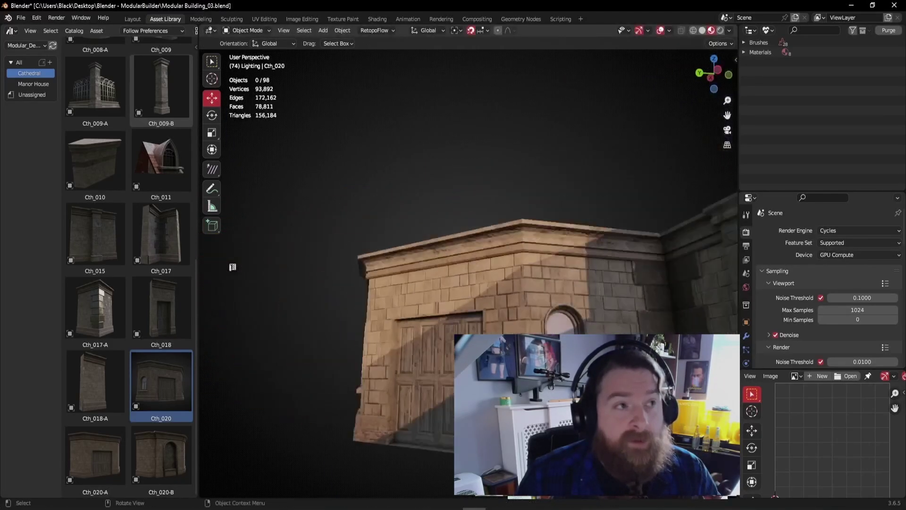
middle_click_drag(585, 307, 444, 271, "shift")
scroll(444, 271, "up", 3)
left_click(720, 30)
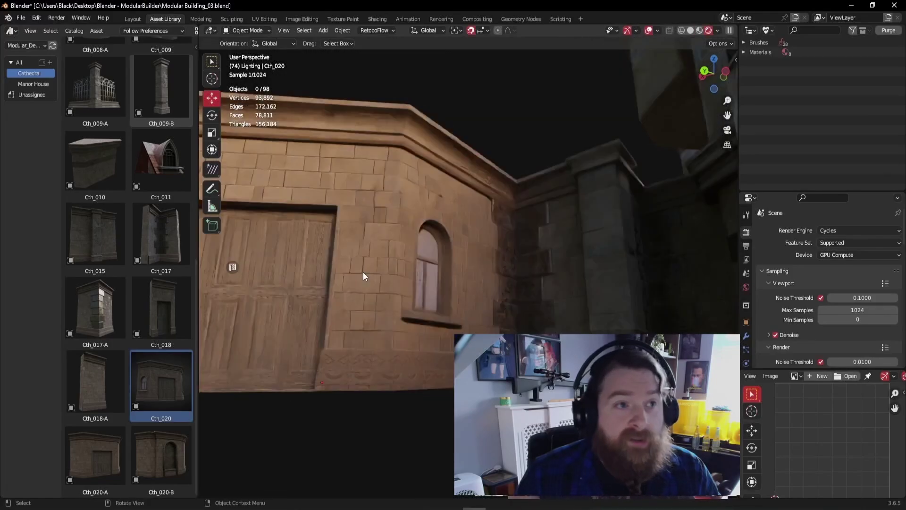
middle_click_drag(353, 289, 445, 254)
- Select the Cth_020 section and examine the new wall extension together with the whole cathedral front
left_click(419, 316)
middle_click_drag(418, 318, 308, 367)
scroll(308, 367, "down", 5)
middle_click_drag(441, 313, 386, 381)
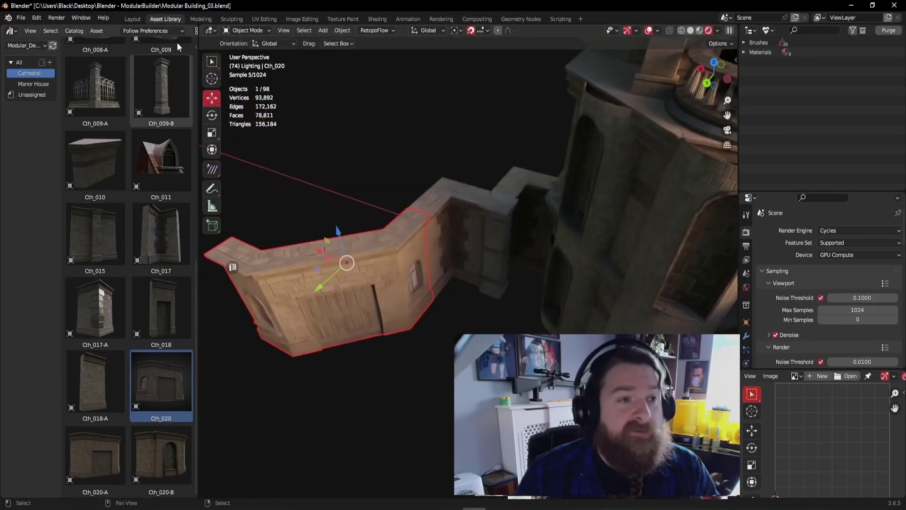
scroll(149, 355, "up", 10)
scroll(606, 276, "down", 3)
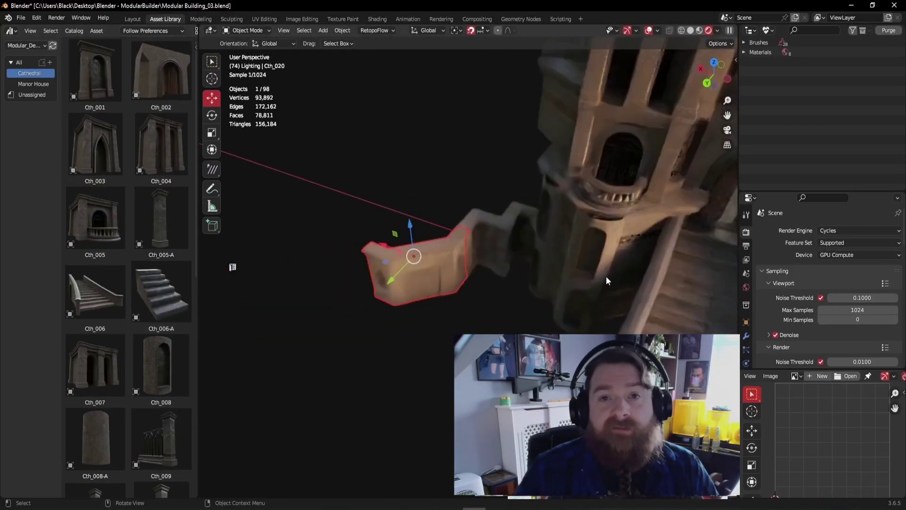
middle_click_drag(606, 276, 467, 317)
scroll(491, 209, "up", 4)
scroll(437, 213, "down", 4)
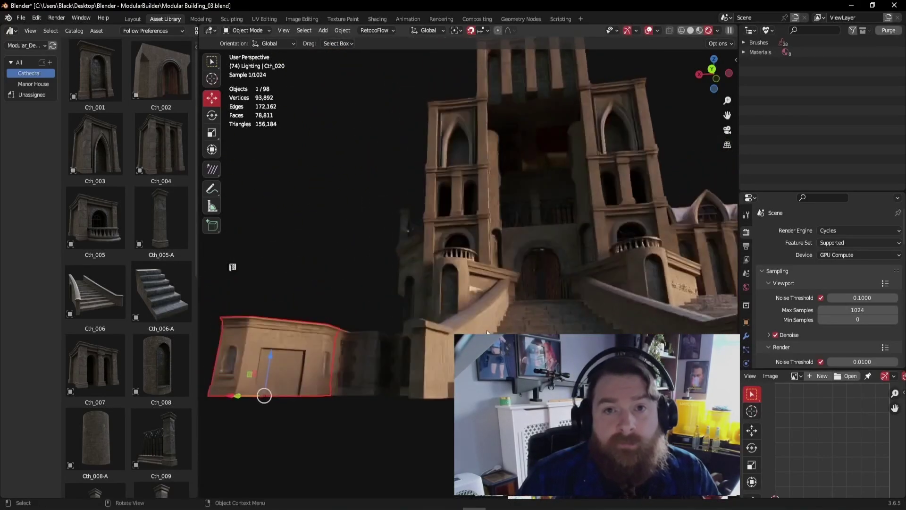
scroll(346, 308, "up", 1)
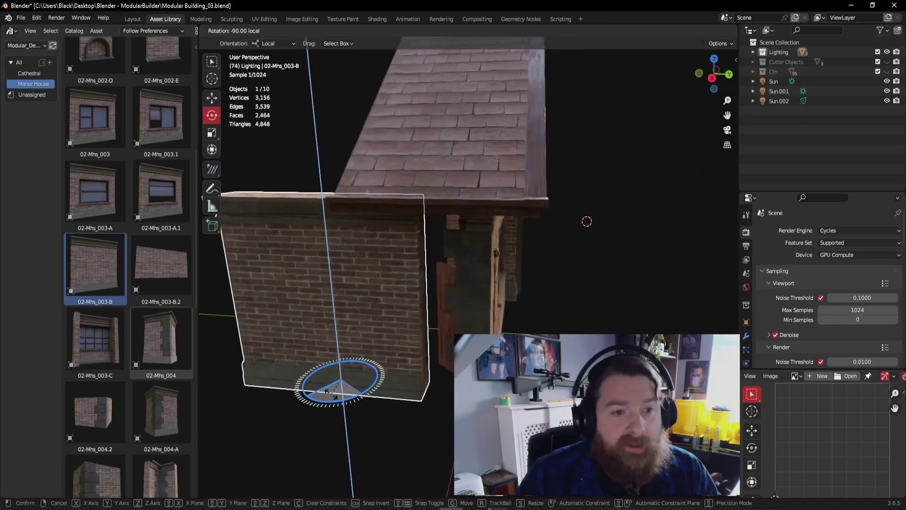
- Apply all transforms to the rotated 02-Mhs_003-B brick wall under the tiled roof
key("q")
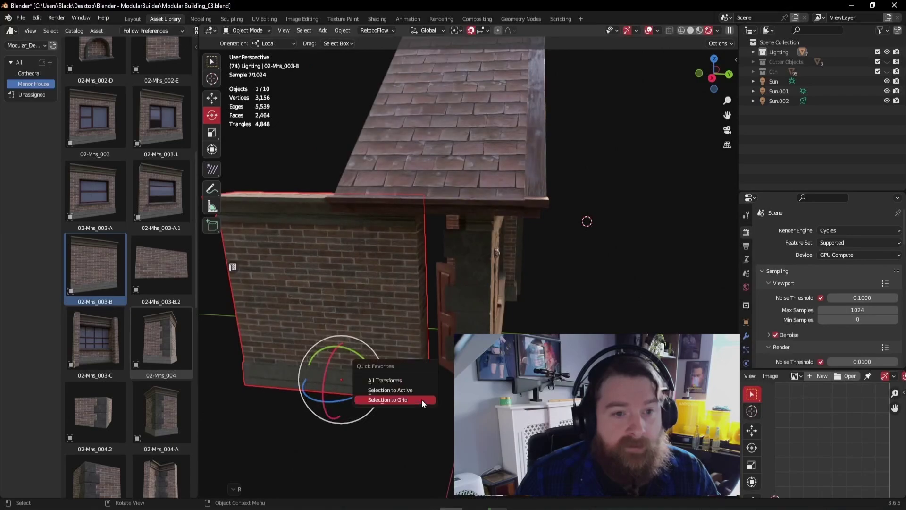
left_click(382, 383)
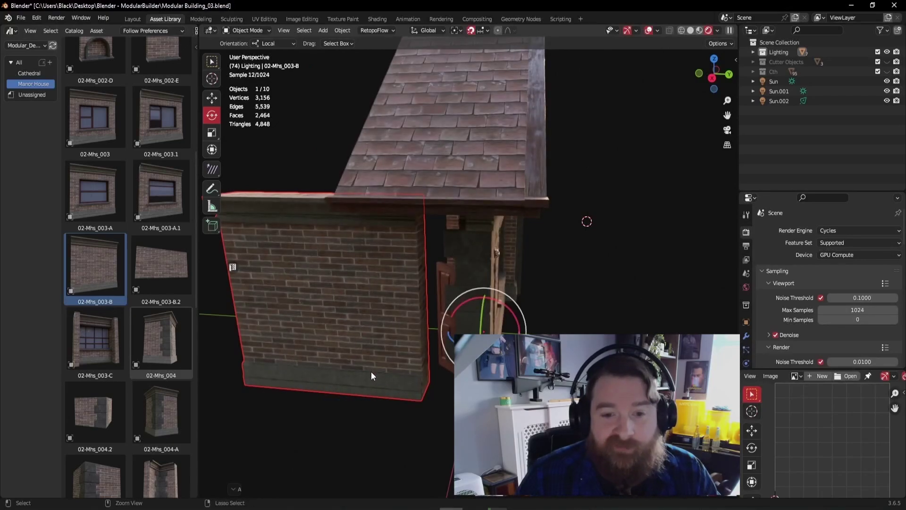